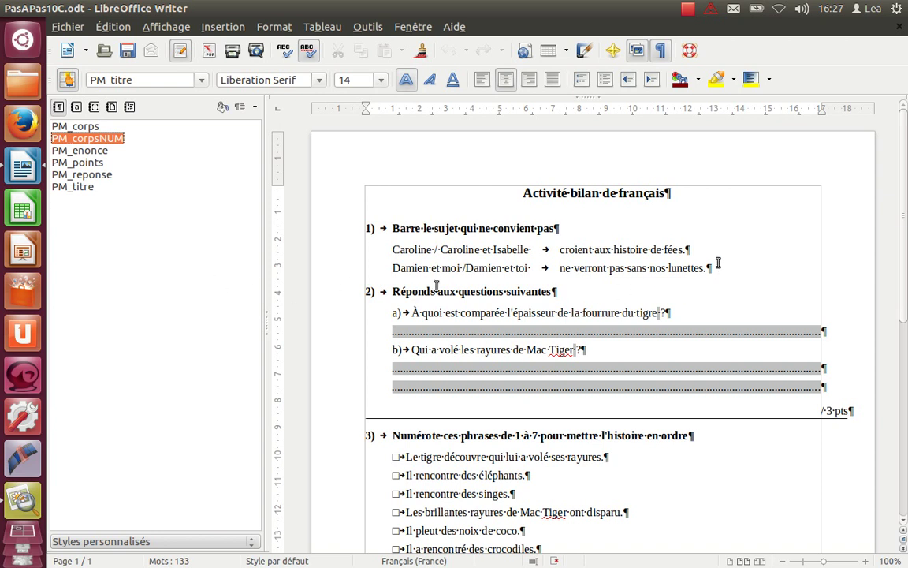
Add a PM_points paragraph reading "/ 2 pts" after exercise 1's last sentence, and check the page in print preview.
key(Return)
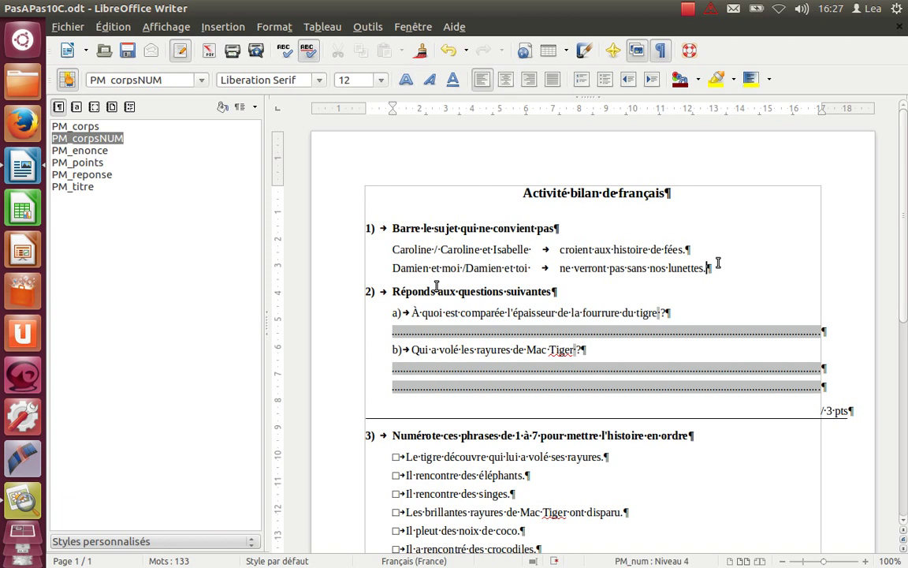
key(Return)
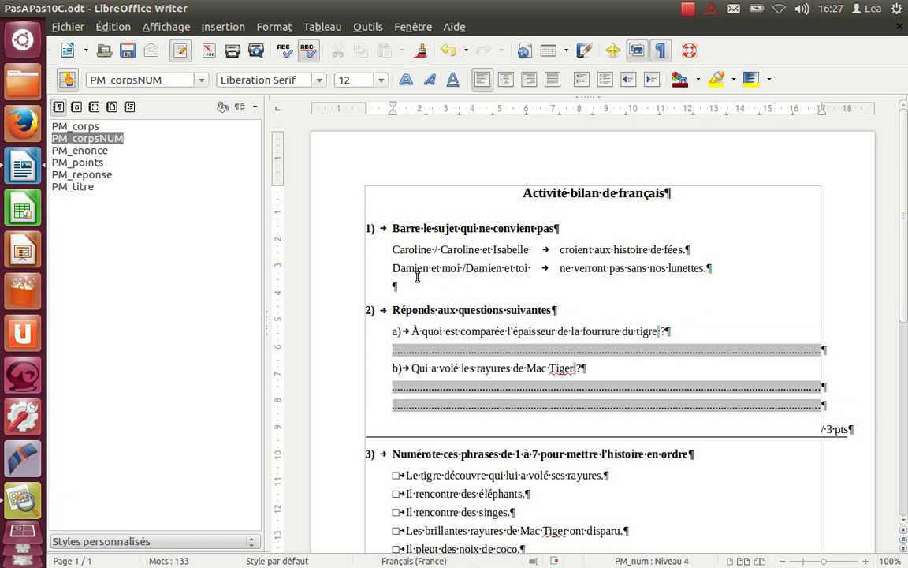
double_click(92, 163)
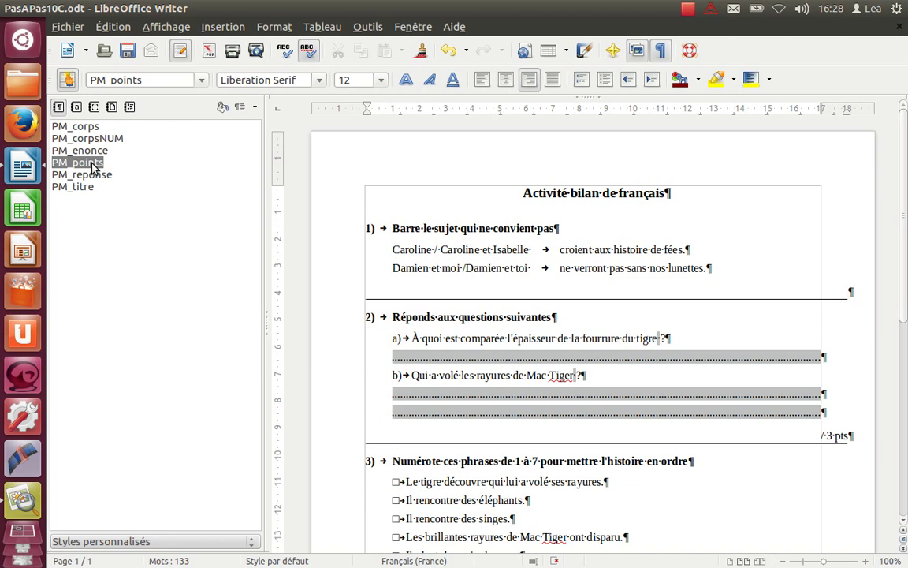
text(/ 2 pts)
click(255, 53)
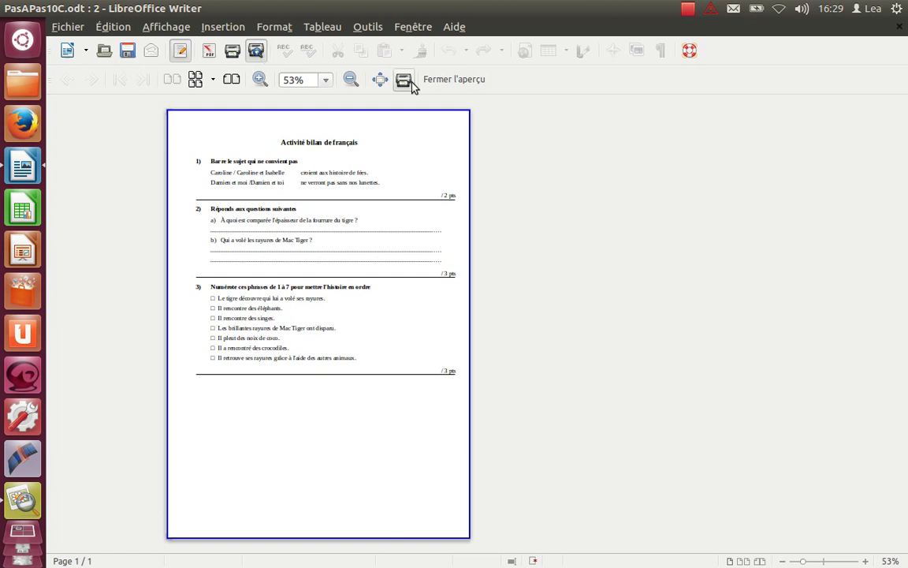
click(451, 80)
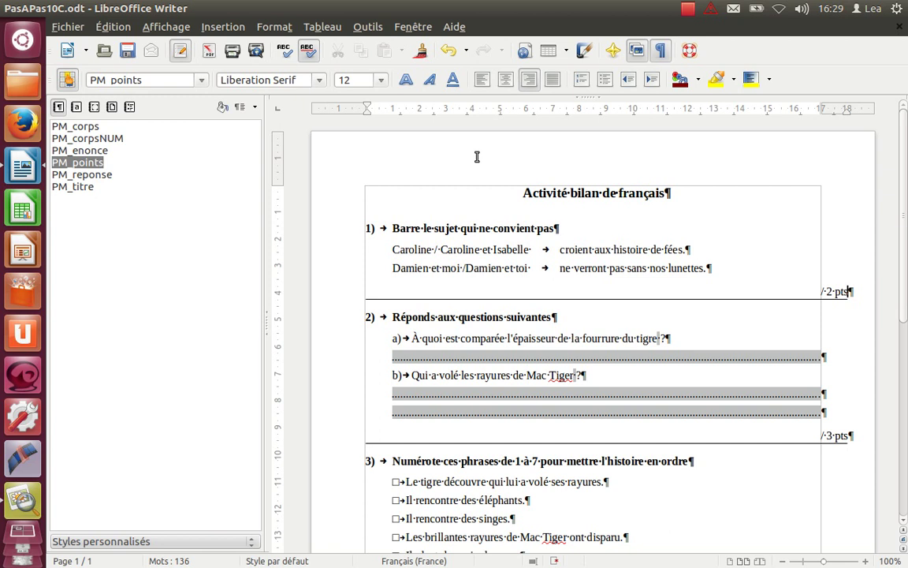
Save the worksheet as a template named Pas_A_Pas_10 in the Modèle de texte ODF (.ott) format in the PasAPas folder.
click(67, 27)
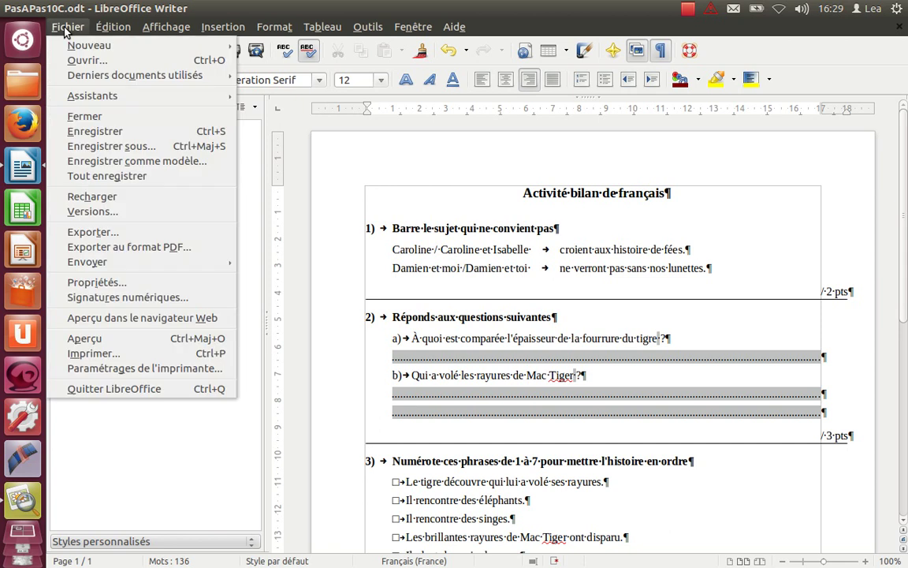
click(92, 148)
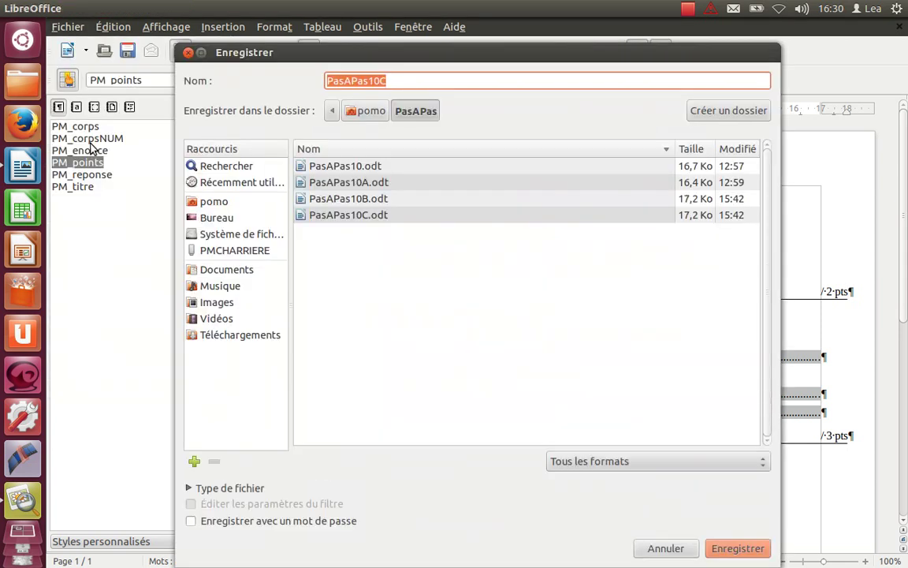
text(Pas_)
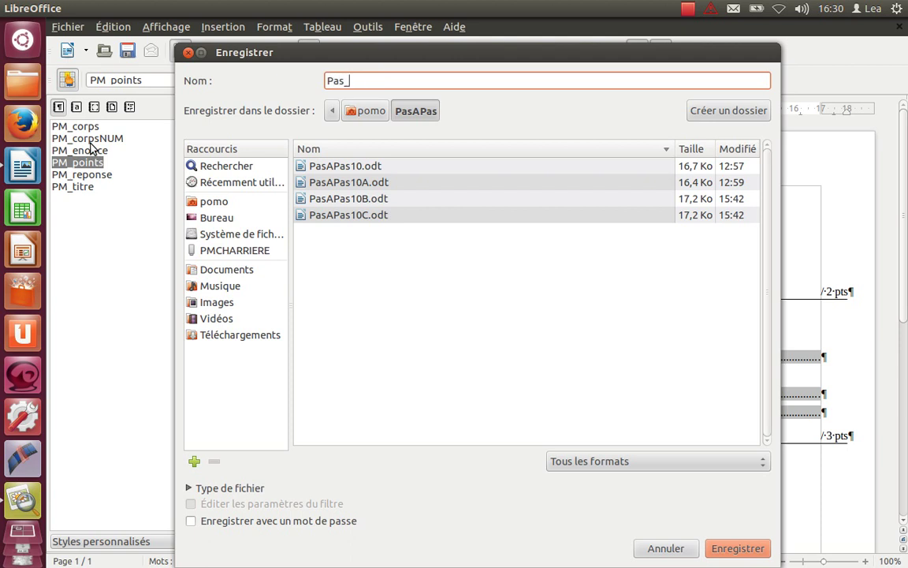
text(APas)
key(Left)
key(Left)
key(Left)
text(_)
key(End)
text(_10)
click(586, 465)
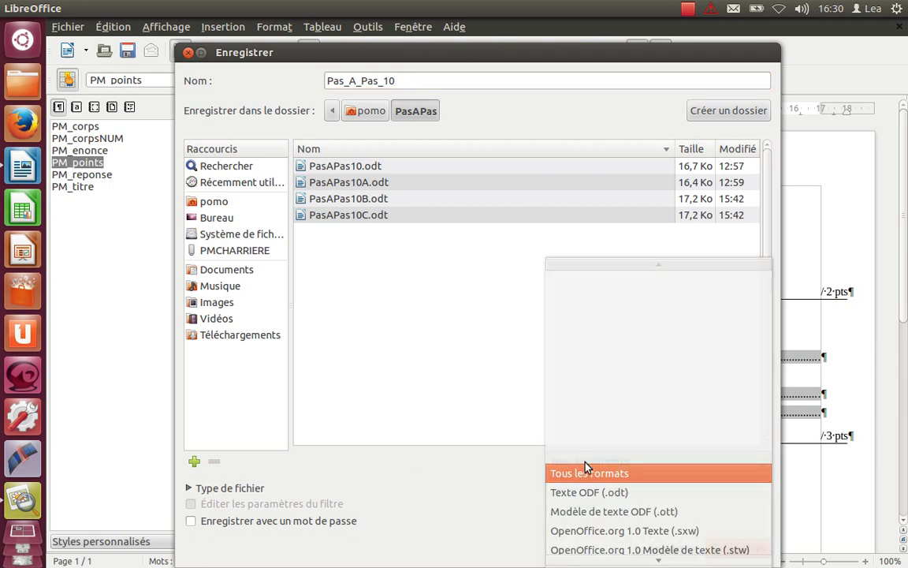
click(587, 511)
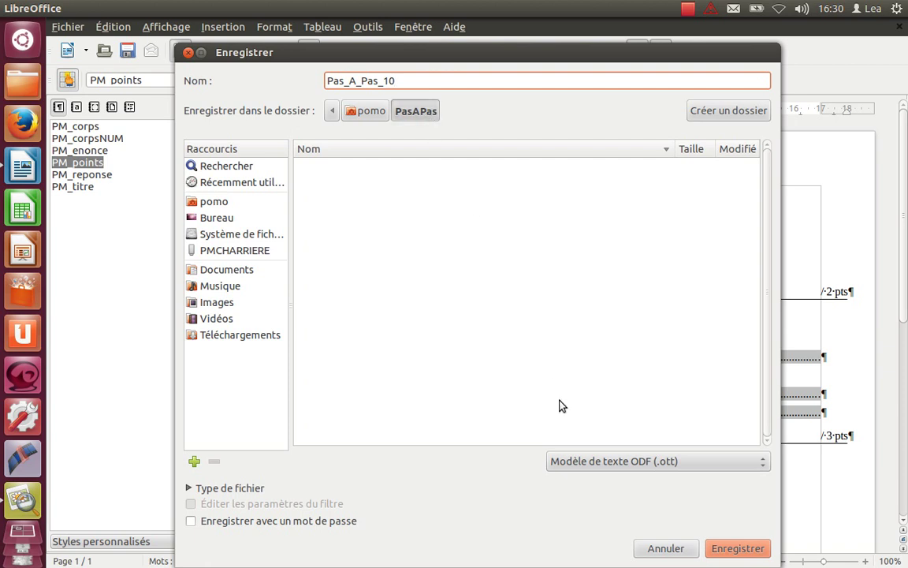
click(727, 550)
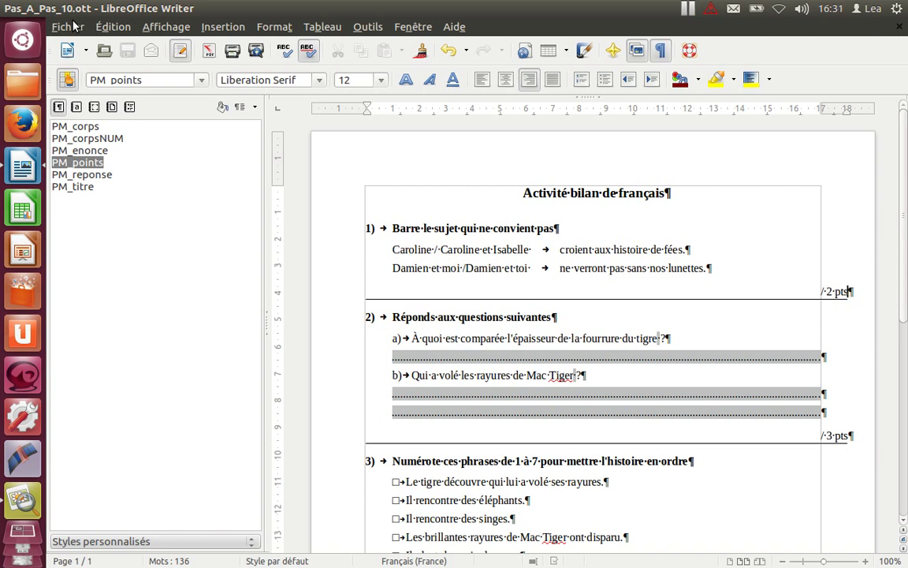
Switch to the file manager and open Pas_A_Pas_10.ott from the PasAPas folder.
click(25, 81)
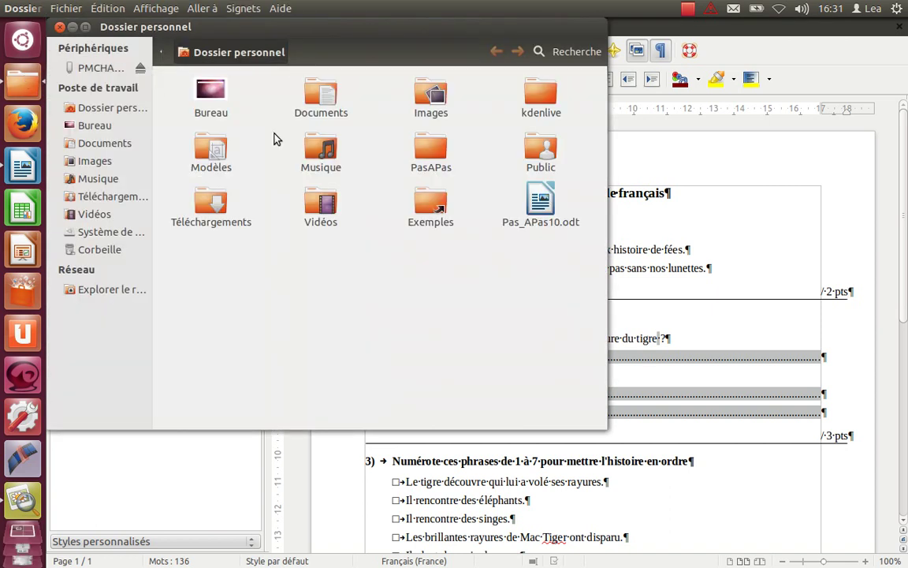
click(430, 152)
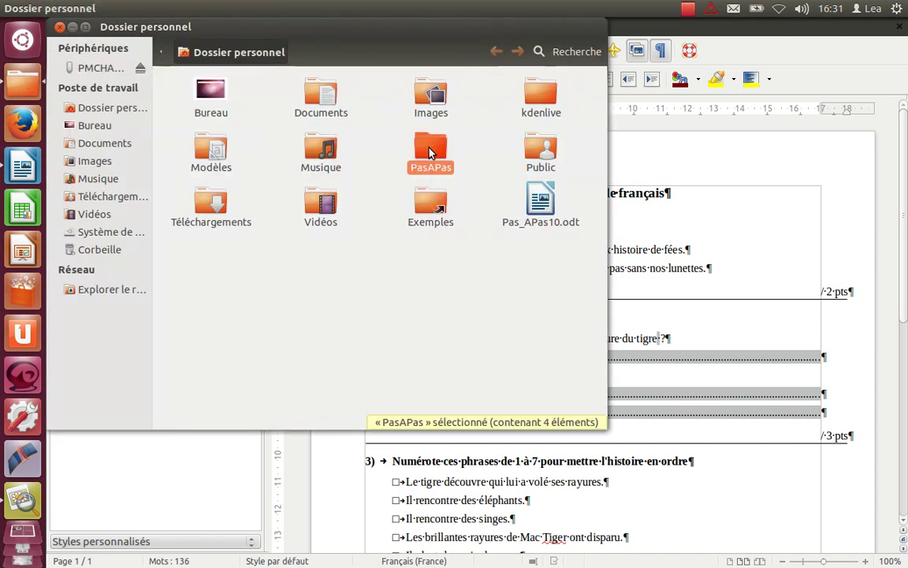
double_click(429, 149)
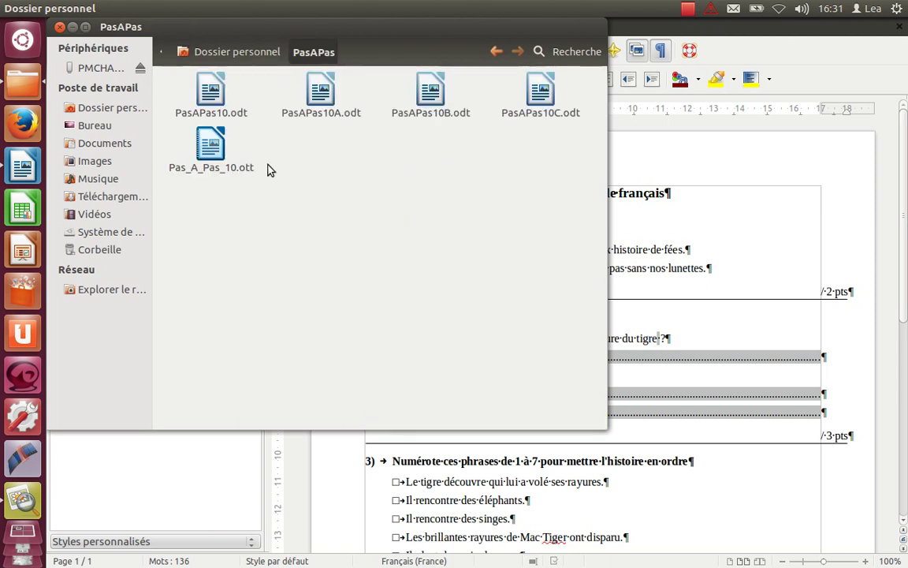
click(216, 151)
double_click(216, 150)
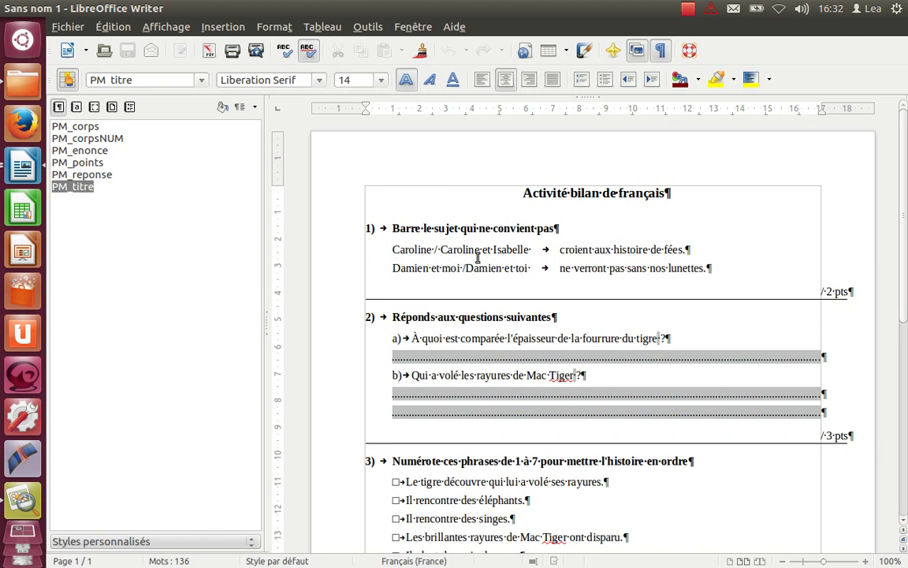
Delete the entire content of the new document and apply the PM_corps style to the remaining empty paragraph.
key(ctrl+shift+End)
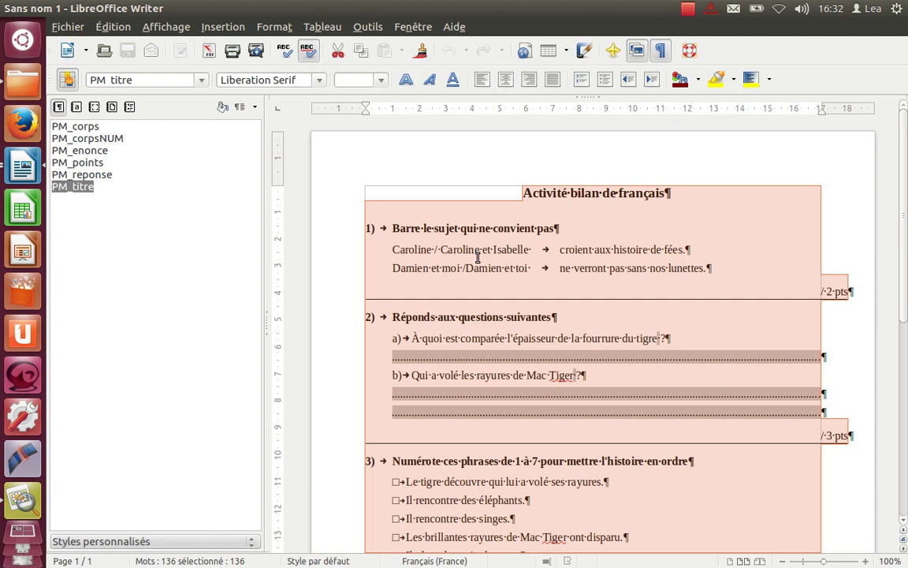
key(Delete)
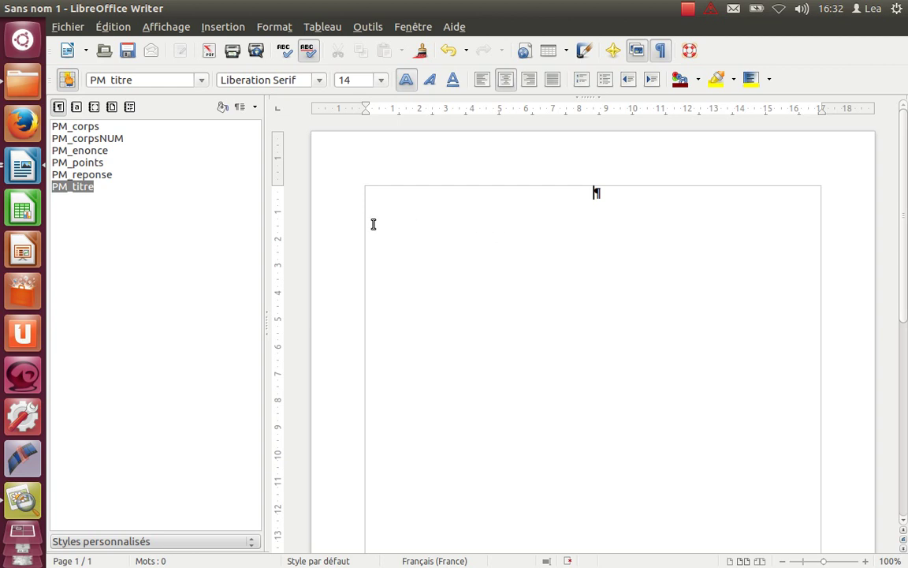
double_click(88, 129)
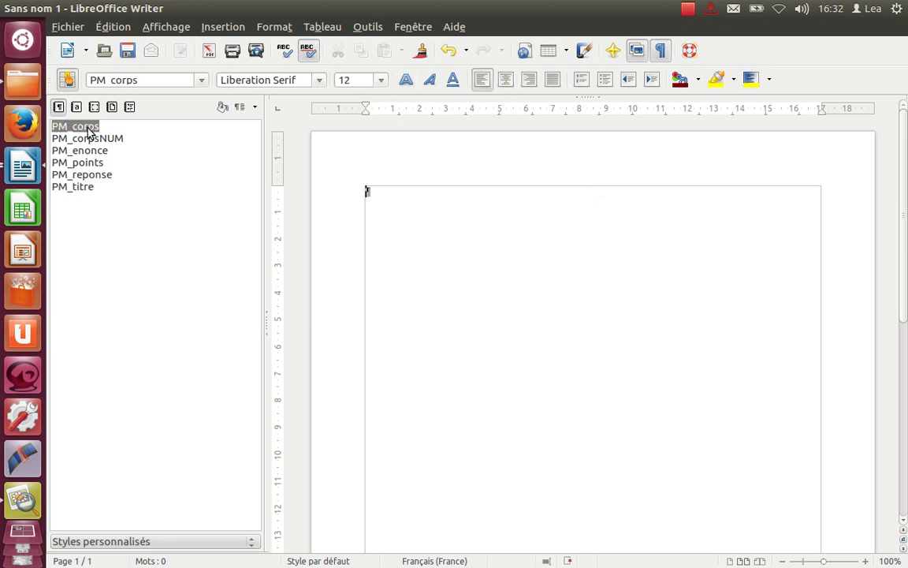
Save the emptied document as modele-epreuve in the PasAPas folder, leaving the format at Tous les formats.
click(71, 27)
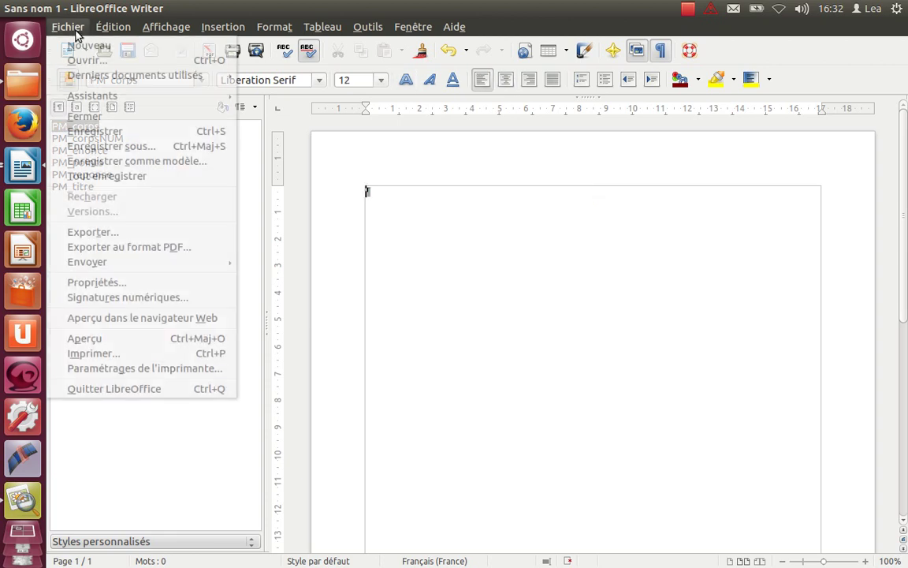
click(113, 151)
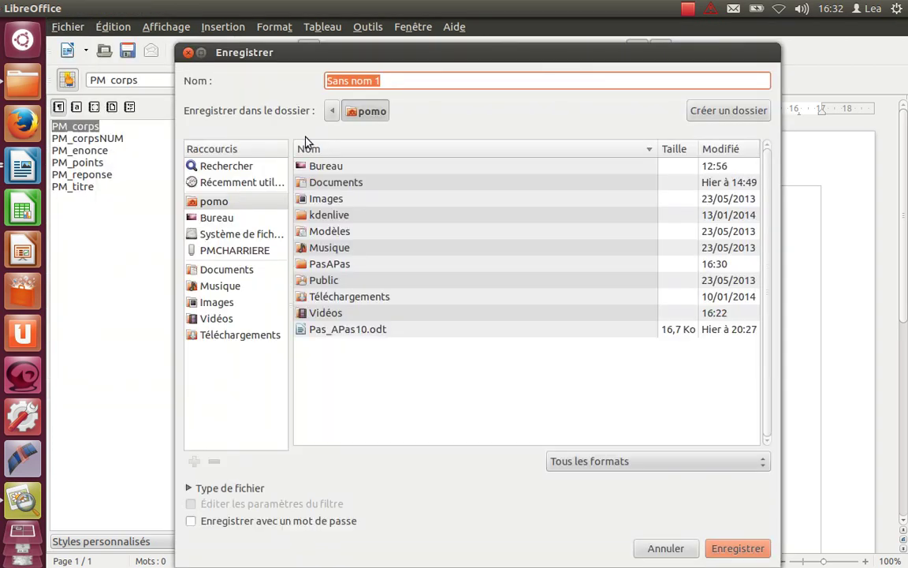
text(model)
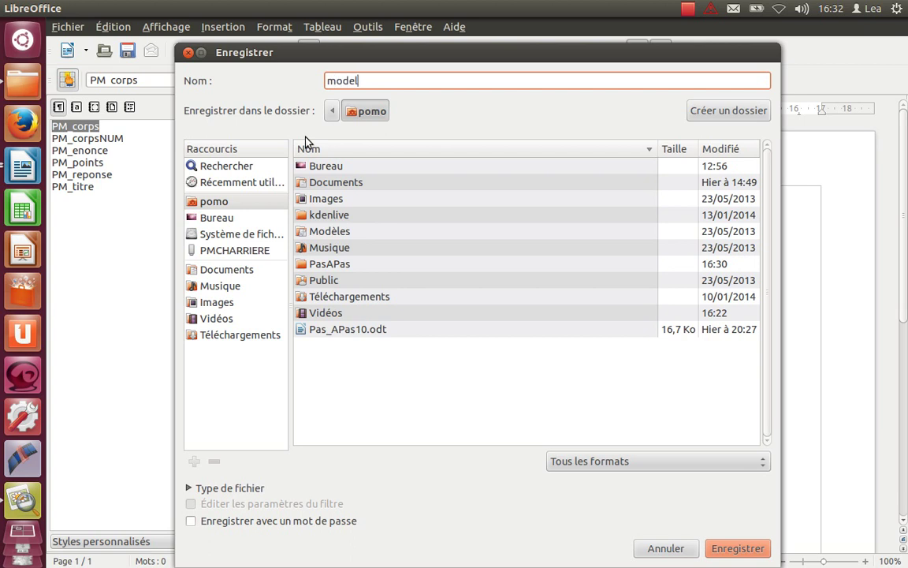
text(e-epreuve)
click(328, 270)
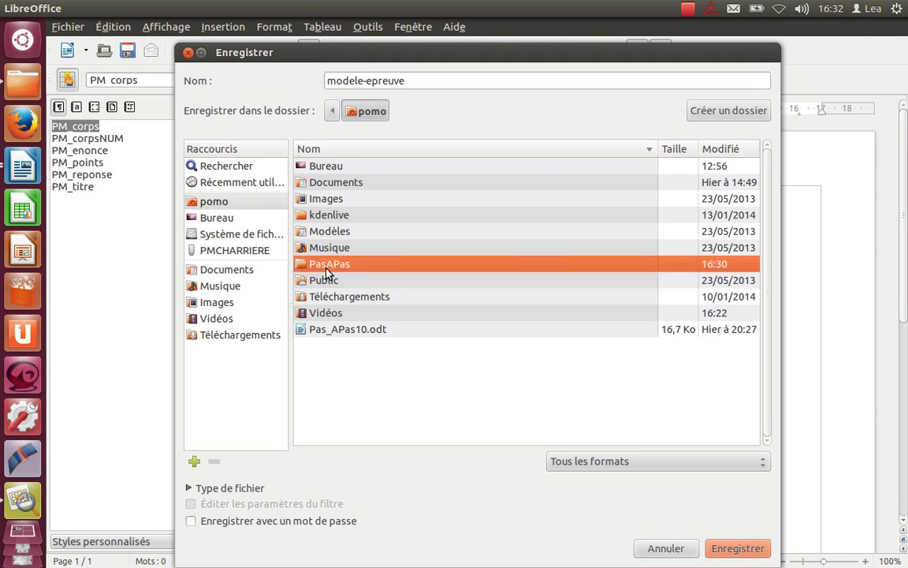
double_click(328, 272)
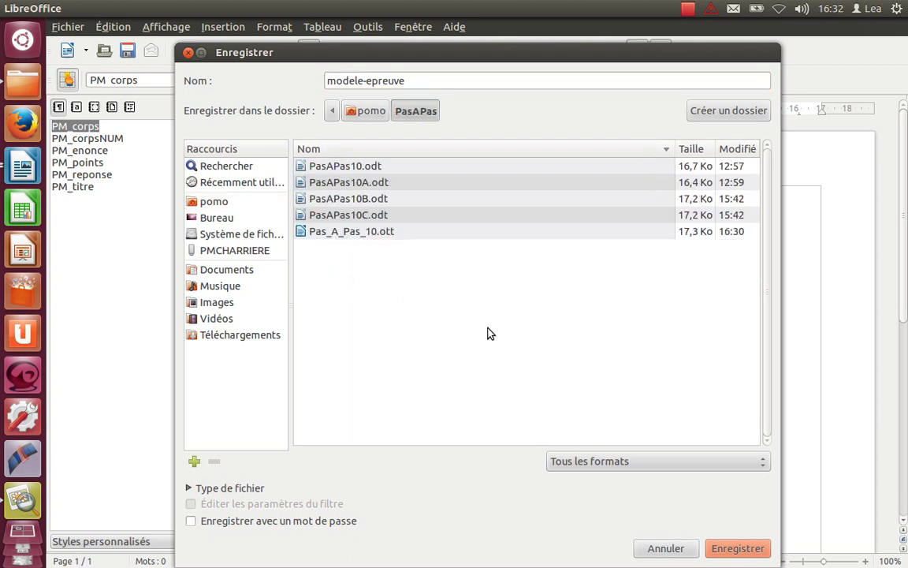
click(749, 549)
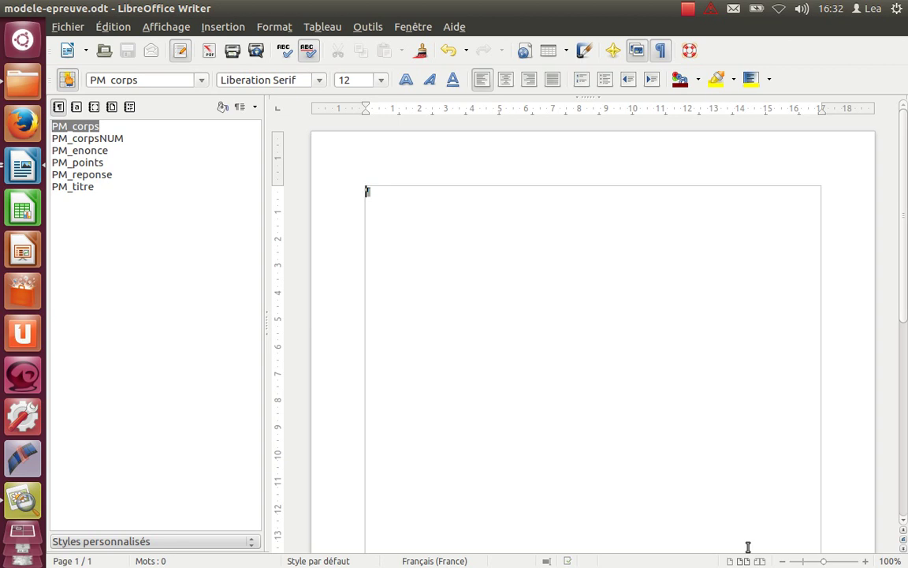
click(68, 28)
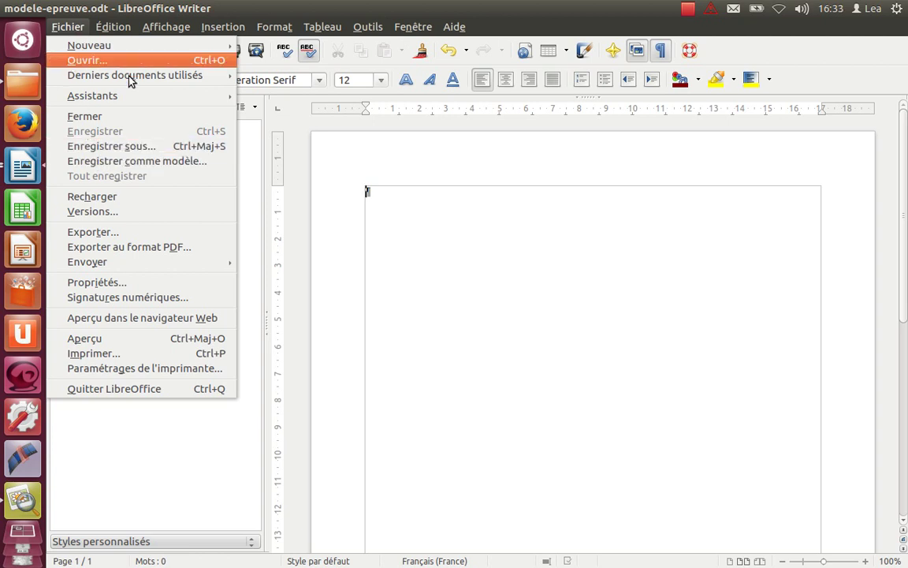
click(378, 201)
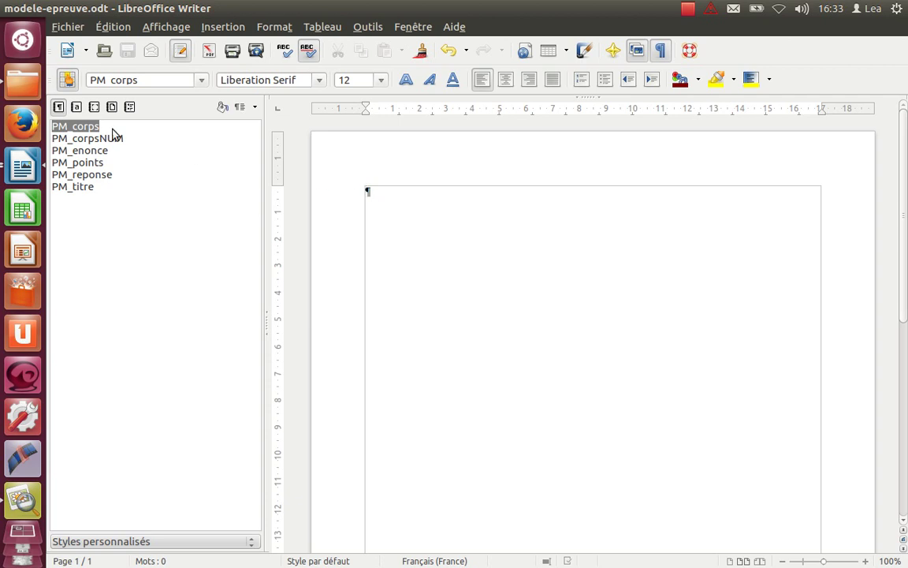
Switch to the file manager and open modele-epreuve.odt from the PasAPas folder.
click(12, 86)
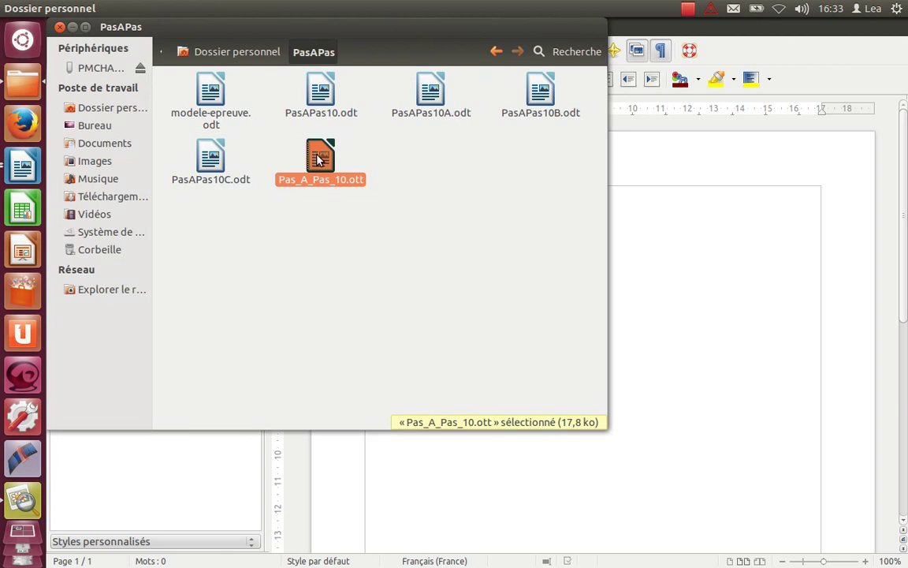
click(212, 93)
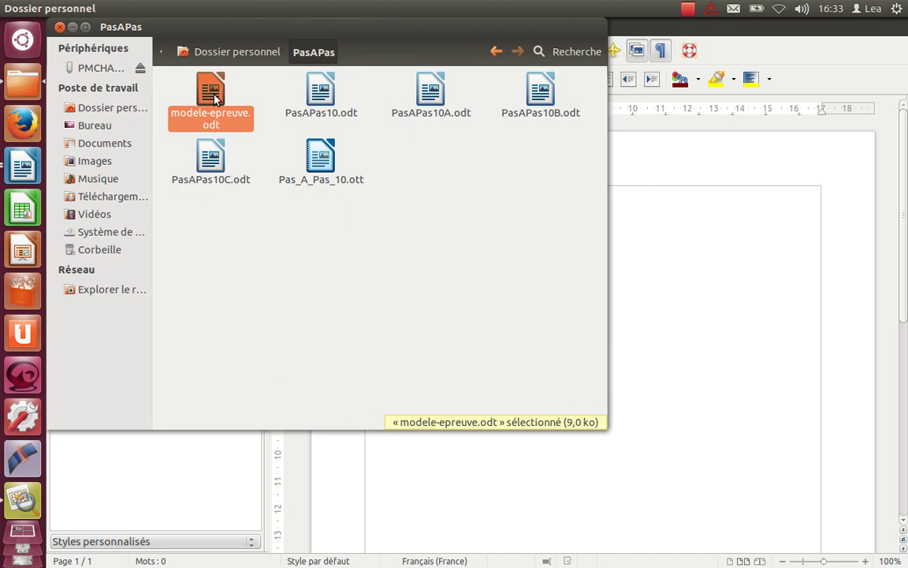
double_click(213, 95)
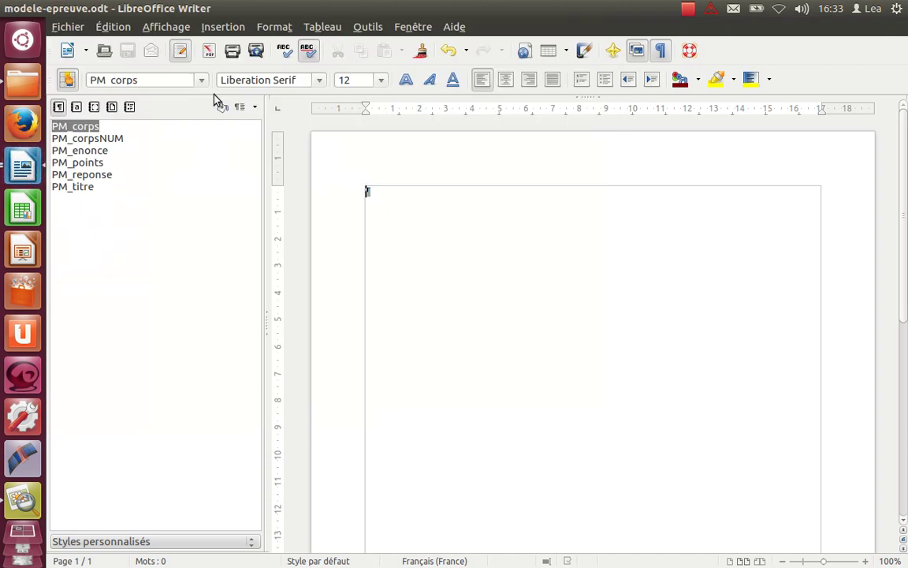
Save the blank document as modele-epreuve in the Modèle de texte ODF (.ott) format, and check the PasAPas folder in the file manager.
click(78, 28)
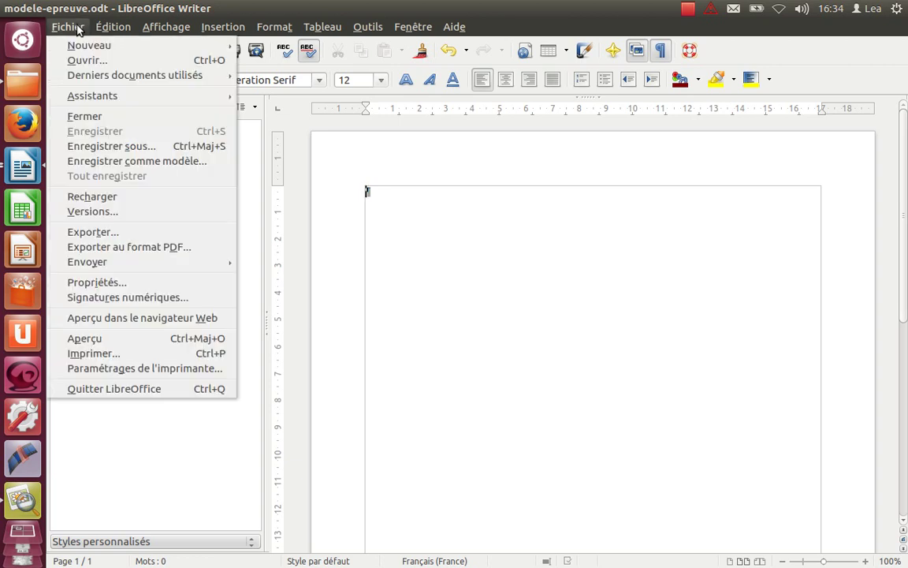
click(82, 146)
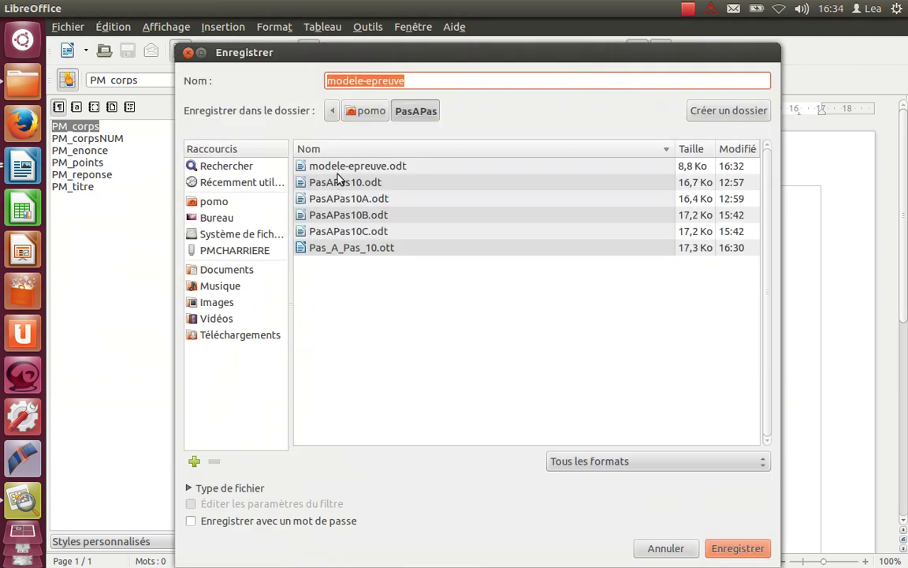
click(601, 459)
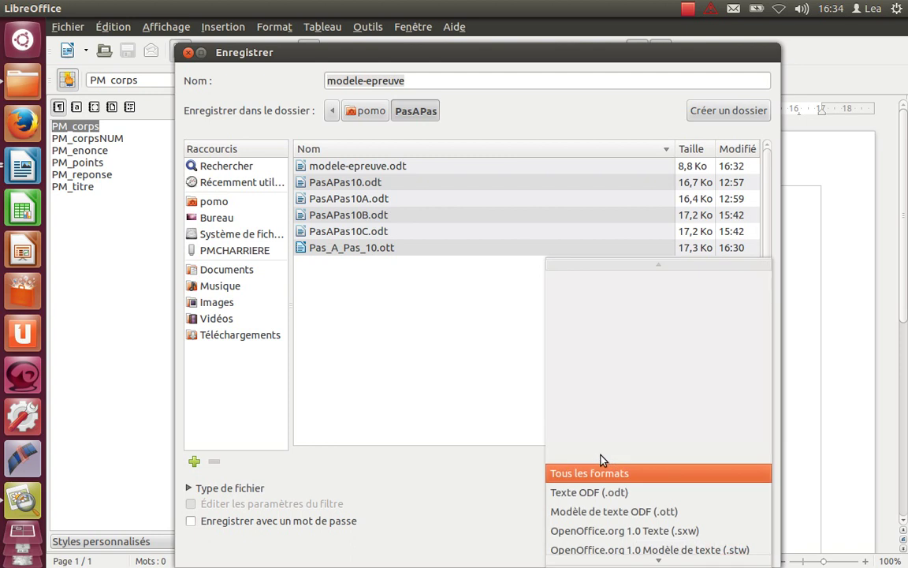
click(601, 512)
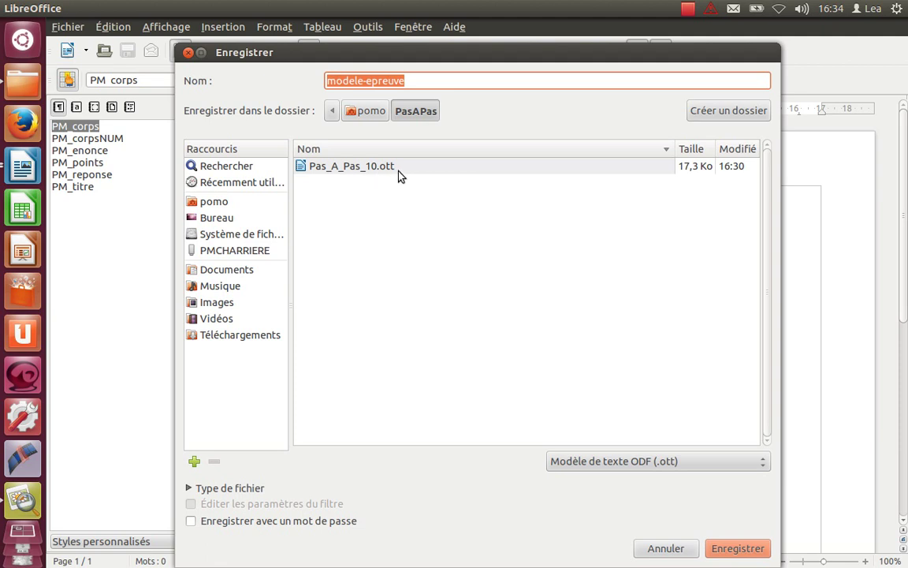
click(727, 551)
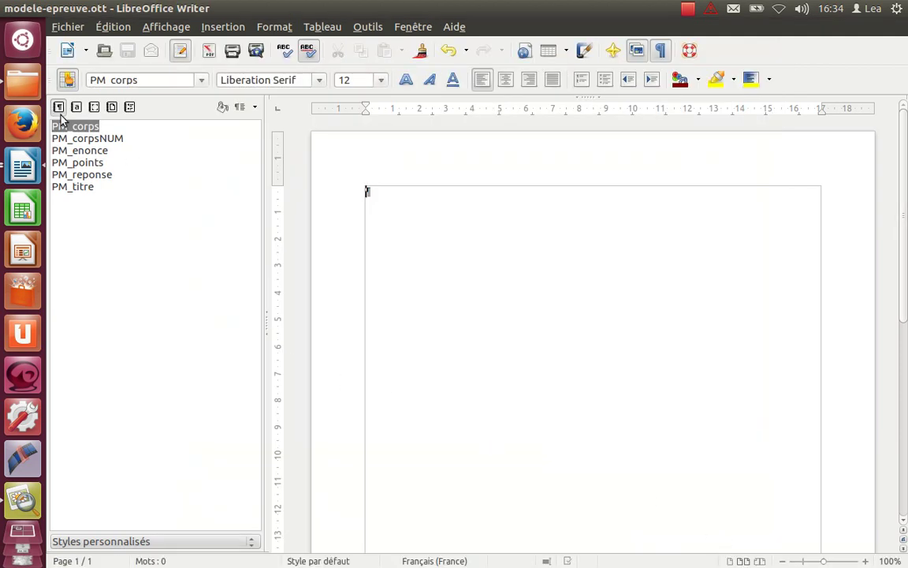
click(22, 82)
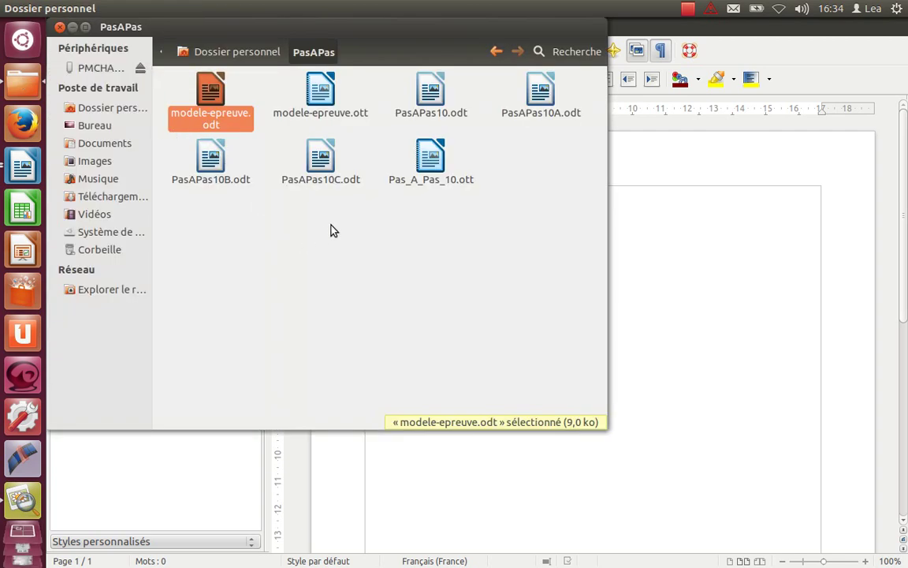
Create a new document from modele-epreuve.ott and title it "Test de mathématiques" in the PM_titre style.
click(322, 91)
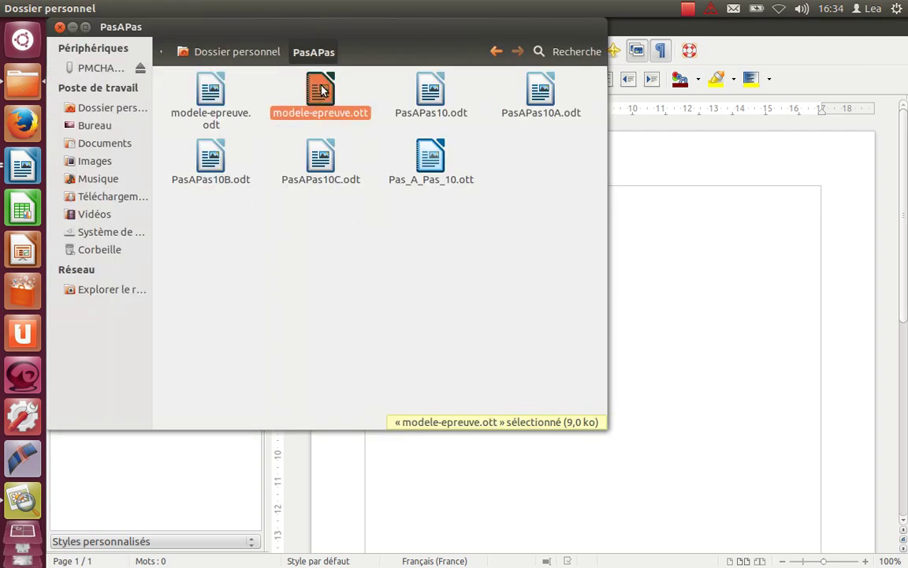
double_click(322, 90)
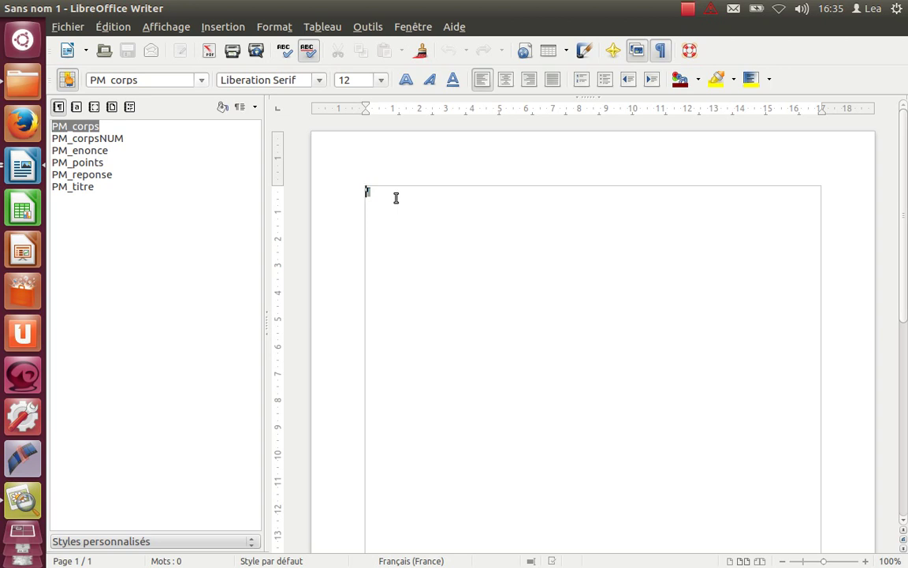
text(Test de mathé)
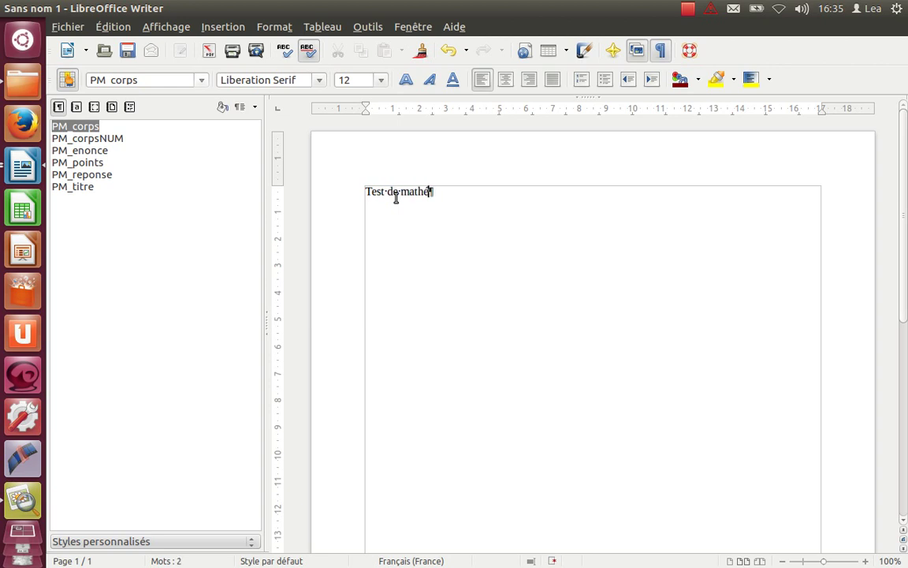
text(matiques)
double_click(83, 187)
key(Return)
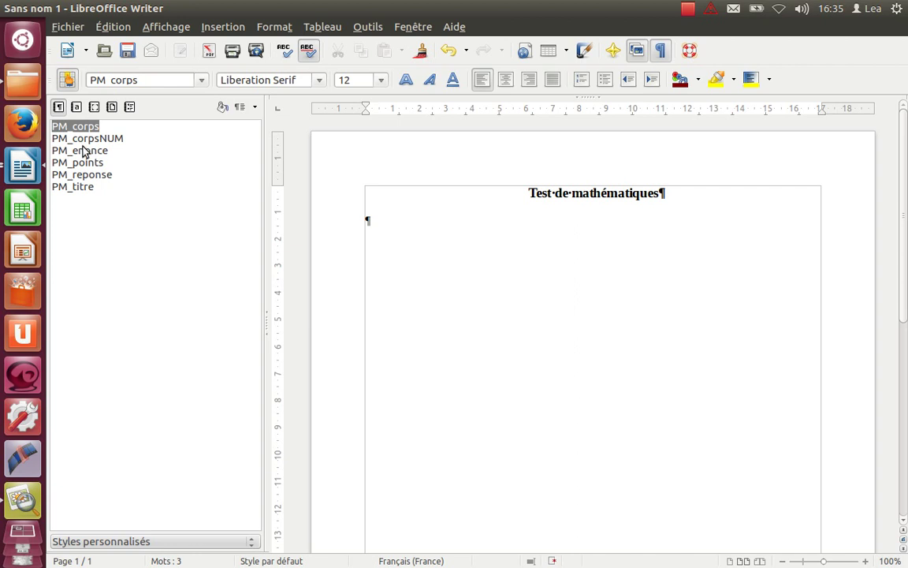
Add the numbered statement "Calculer" in PM_enonce style, and apply PM_corpsNUM to the paragraph below it.
double_click(82, 151)
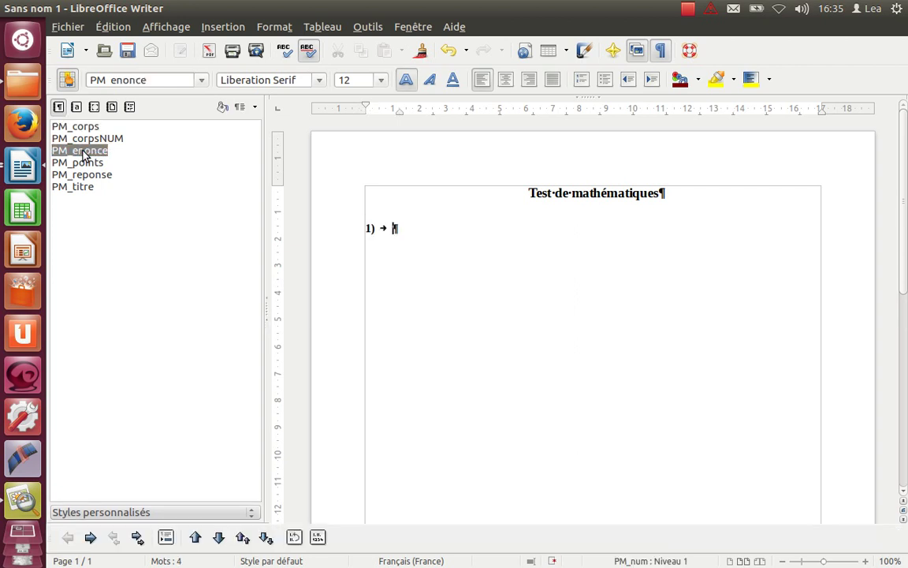
text(Calculer)
key(Return)
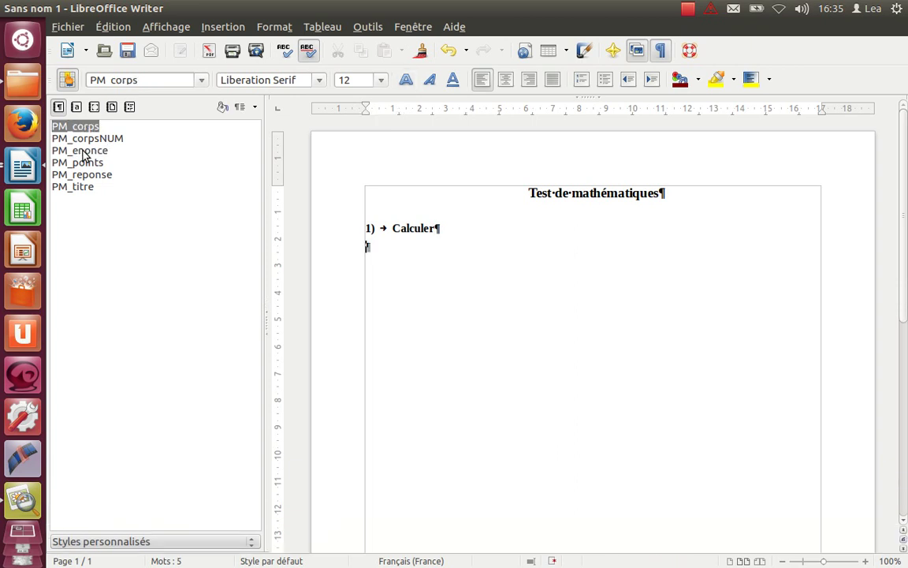
double_click(93, 139)
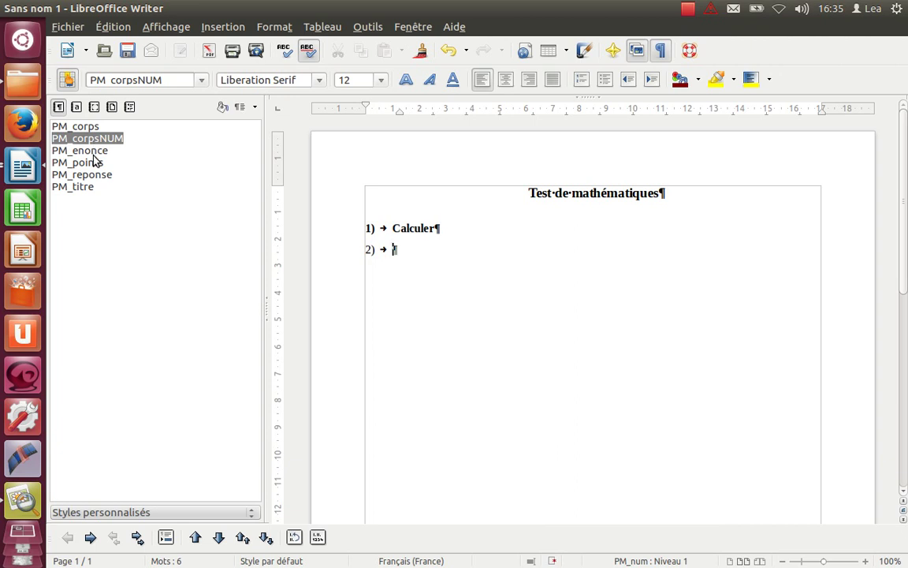
Modify the PM_enonce paragraph style so that its following style (Style de suite) is PM_corpsNUM.
right_click(95, 153)
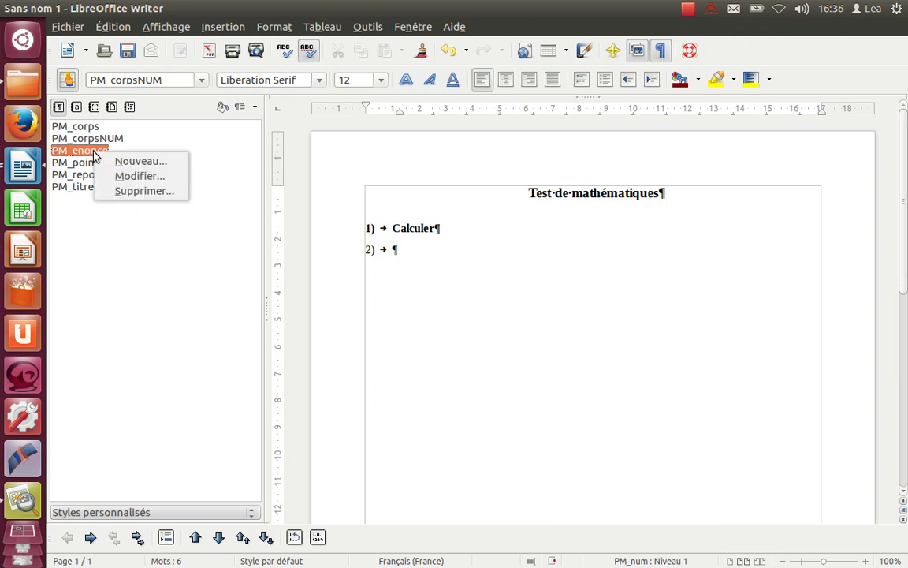
click(117, 175)
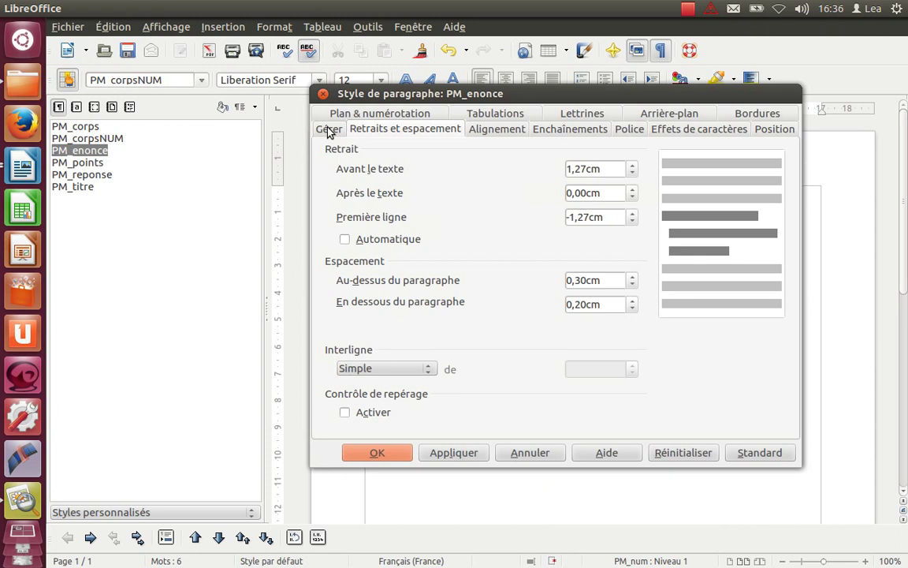
click(329, 130)
click(474, 186)
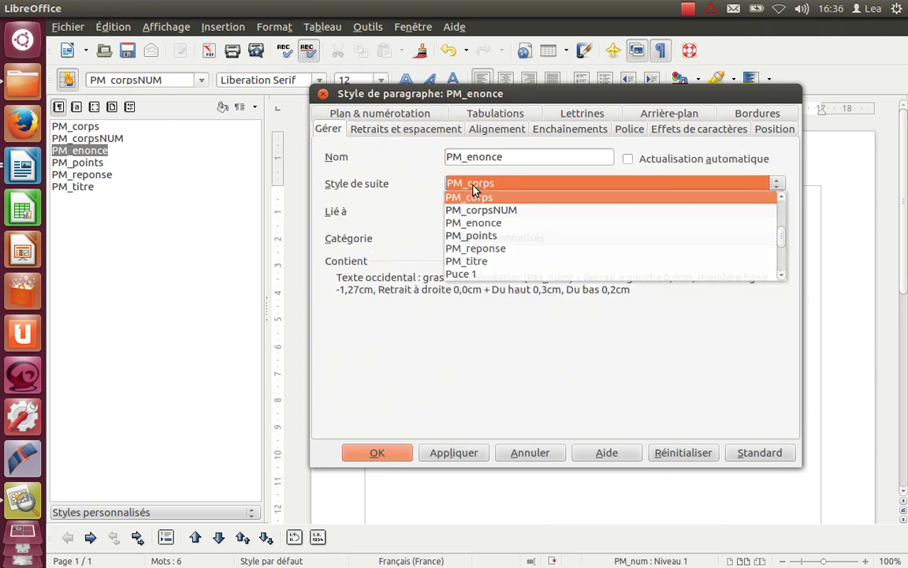
click(474, 209)
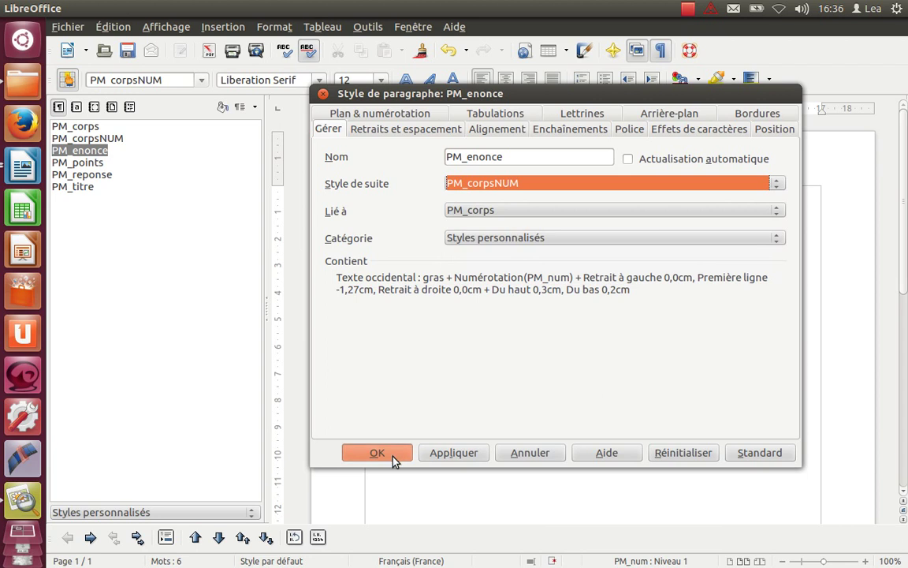
click(394, 455)
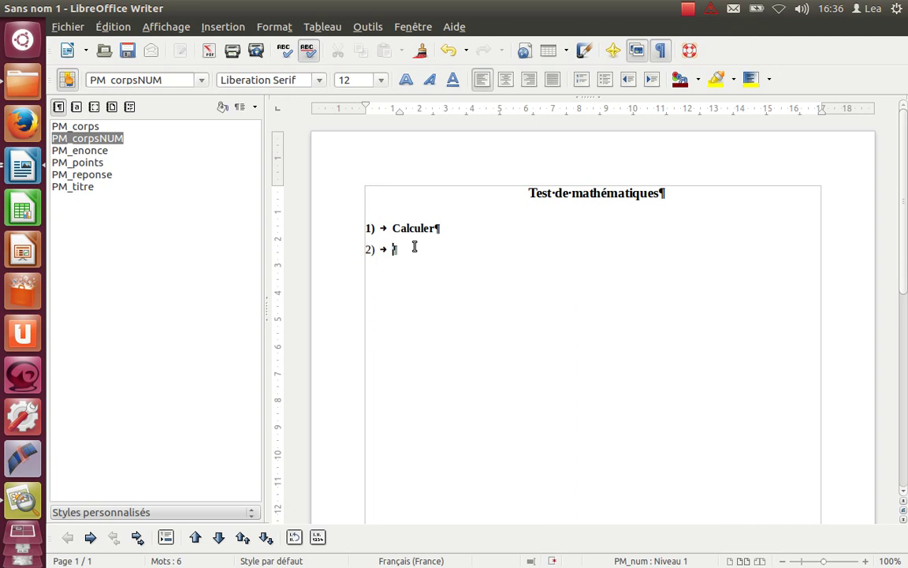
Add the second-level item "le carré de 13" under Calculer, followed by one dotted answer line in PM_reponse style.
key(Tab)
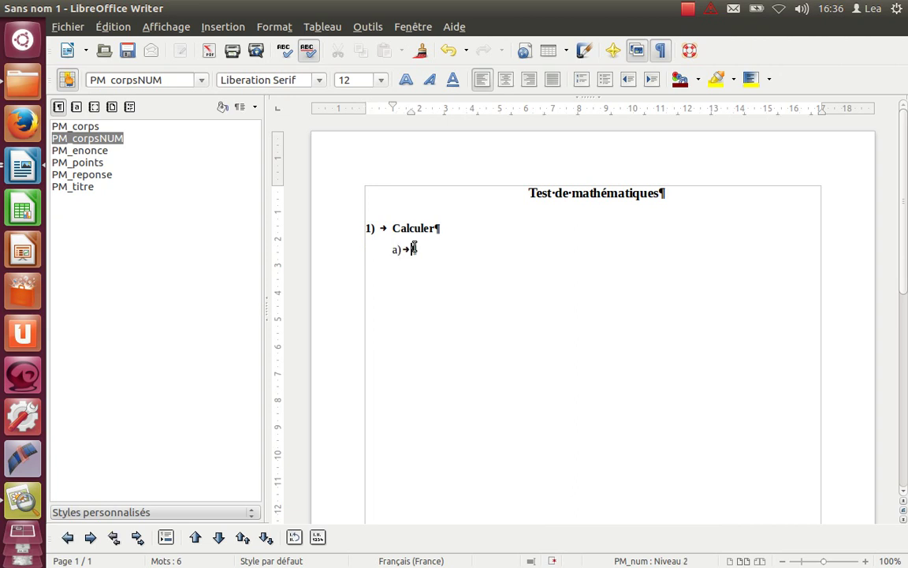
text(le carré de 13)
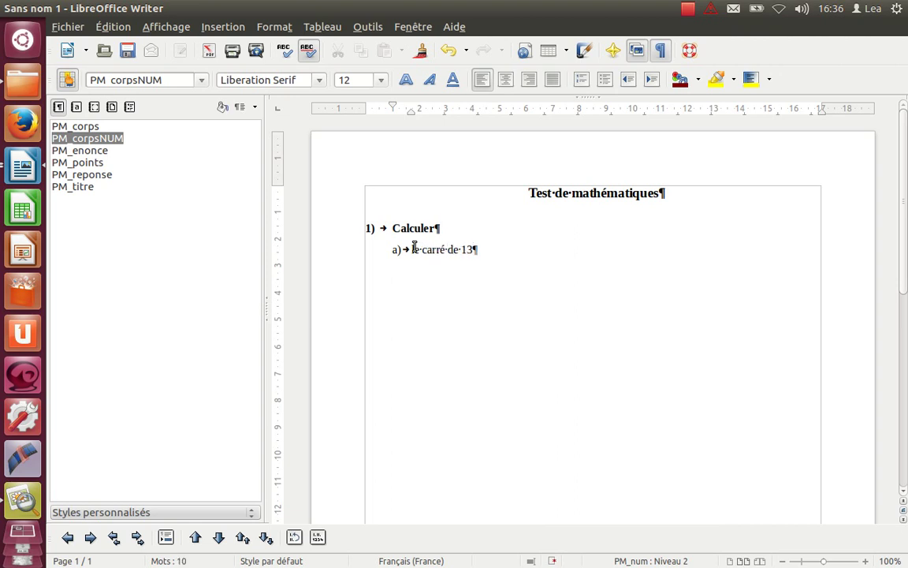
key(Return)
key(Tab)
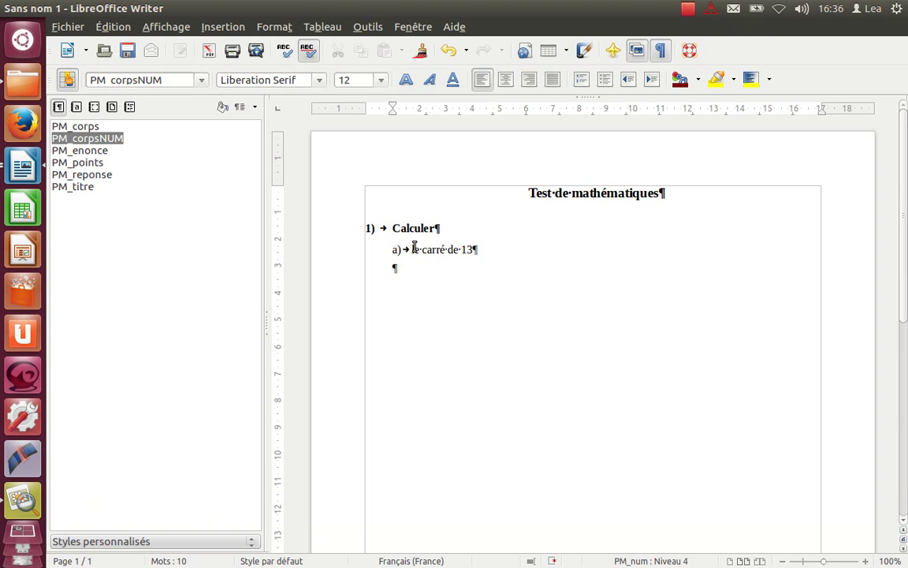
key(Tab)
key(Tab)
key(BackSpace)
double_click(109, 177)
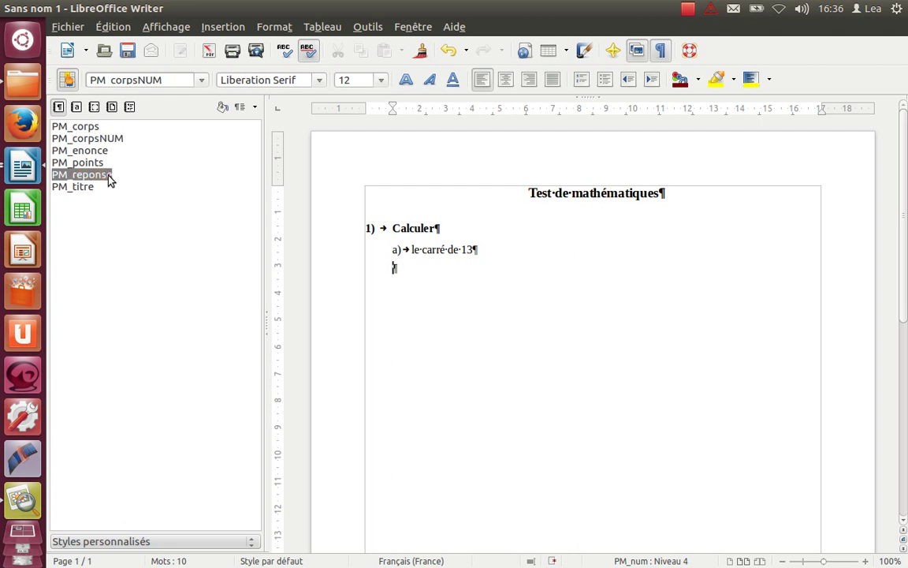
key(Tab)
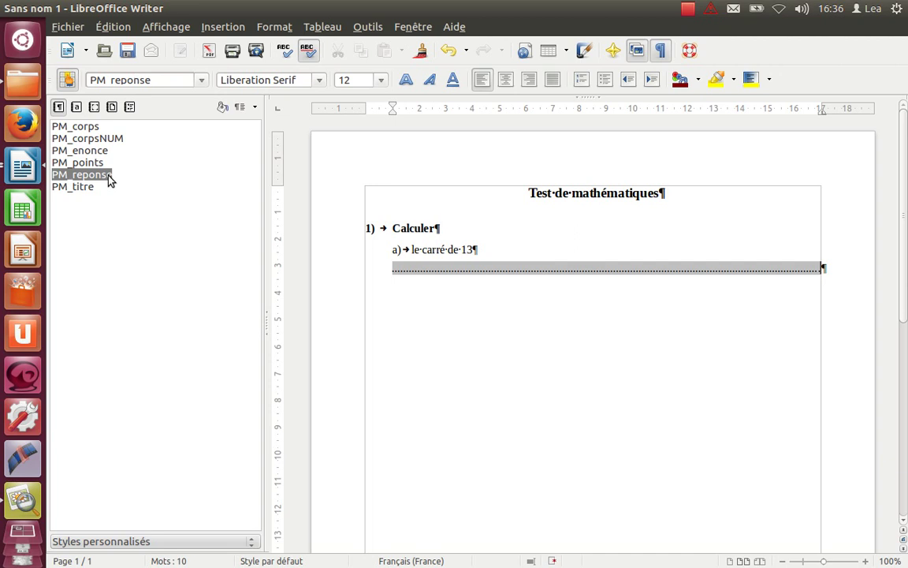
Add the second-level PM_corpsNUM item "la somme de 5 et du produit de 4 par 3" below the answer line.
key(Return)
click(90, 139)
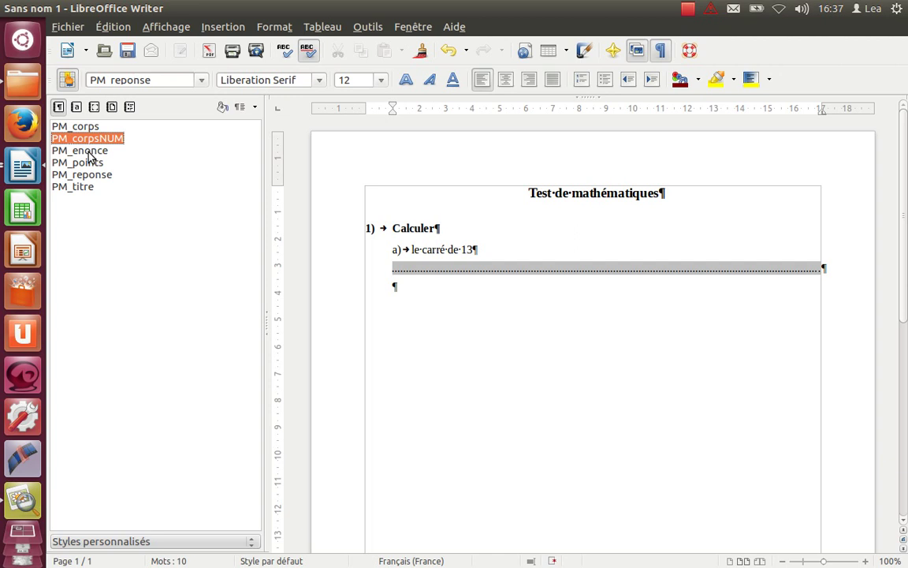
double_click(92, 139)
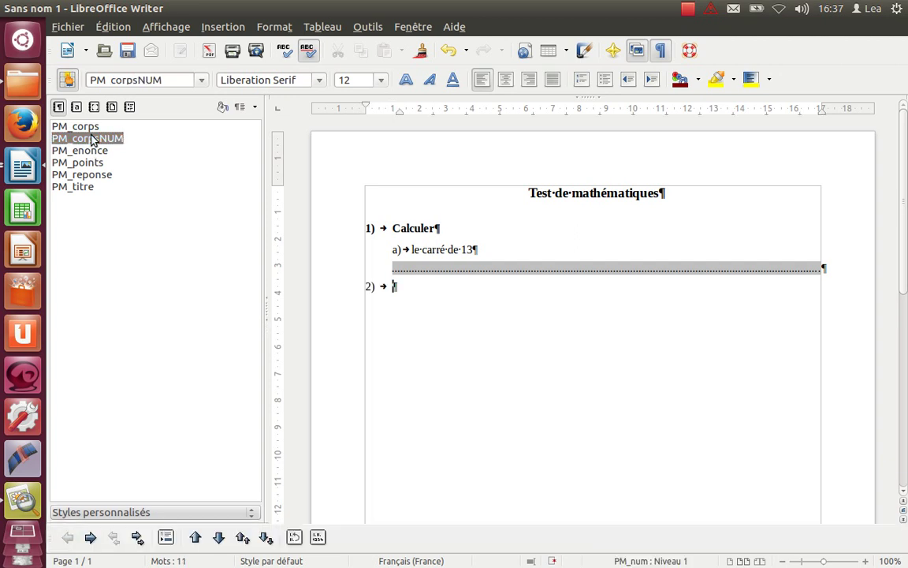
key(Tab)
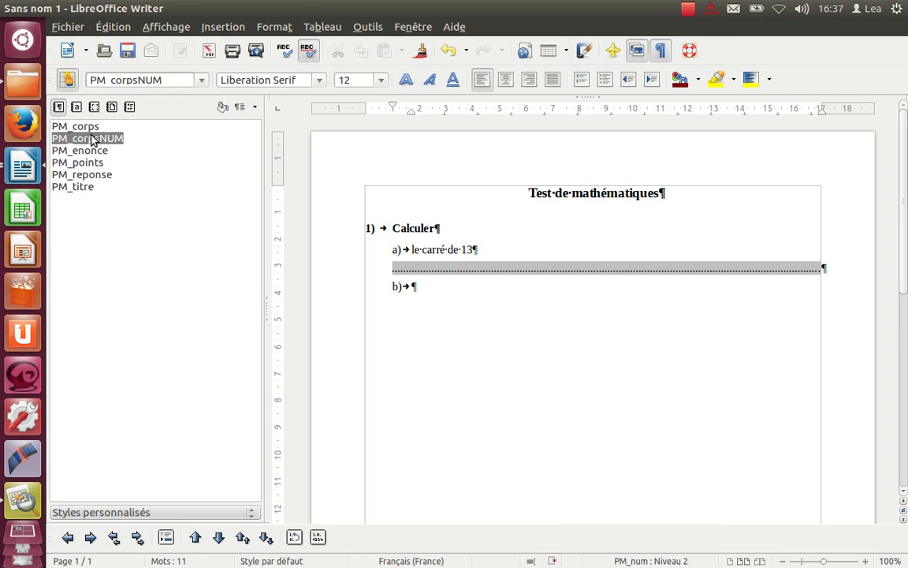
text(la)
key(BackSpace)
key(BackSpace)
text(lla)
key(BackSpace)
key(BackSpace)
key(BackSpace)
text(la somme de )
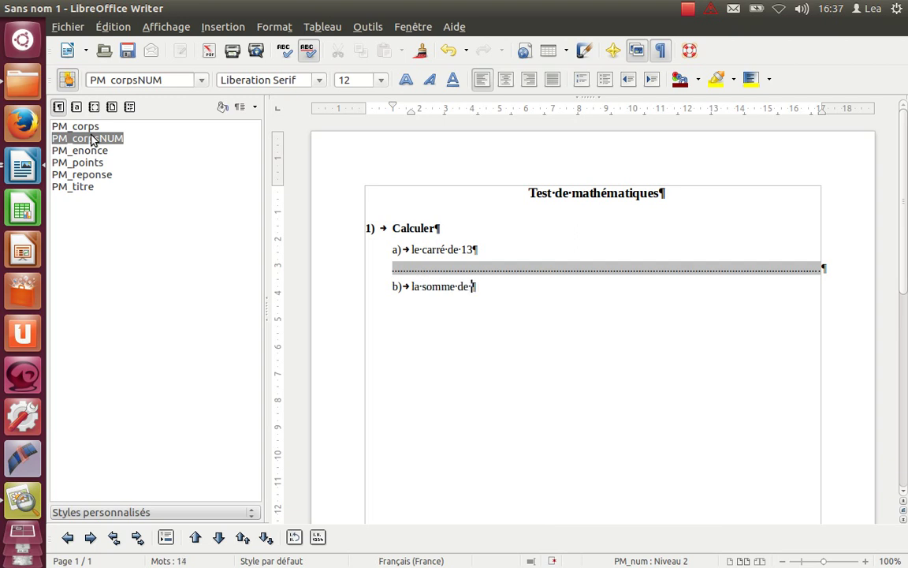
text(5 et du produit de 4 par )
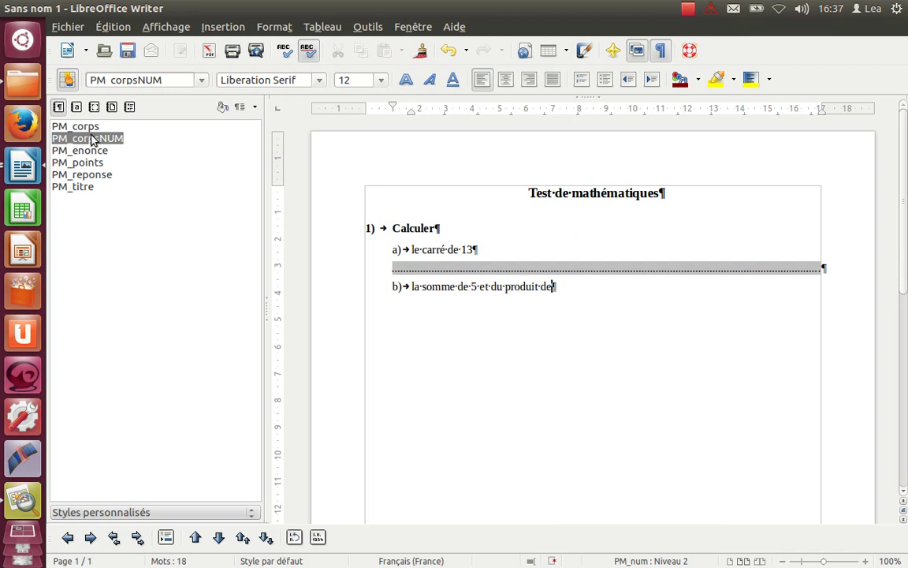
text(3)
Insert two dotted answer lines in PM_reponse style below item b).
key(Return)
double_click(95, 175)
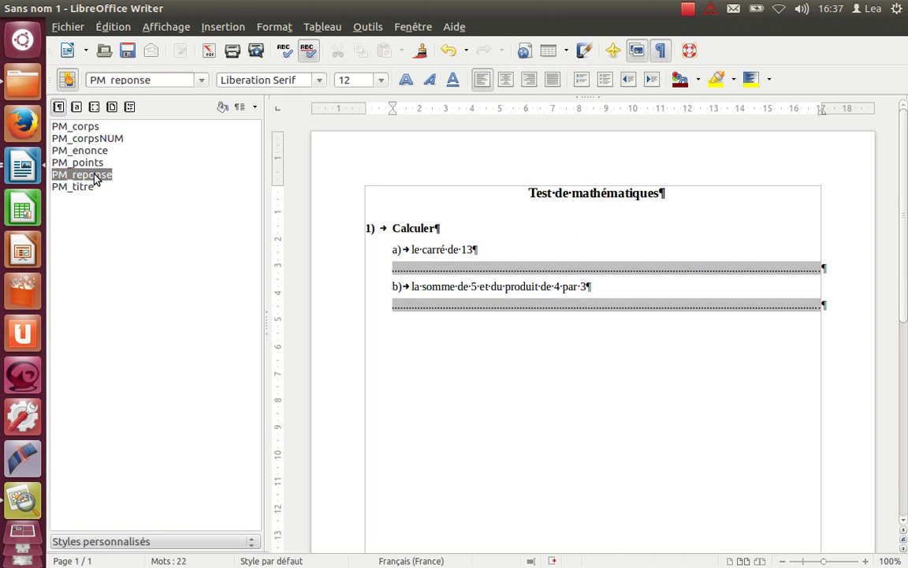
key(Return)
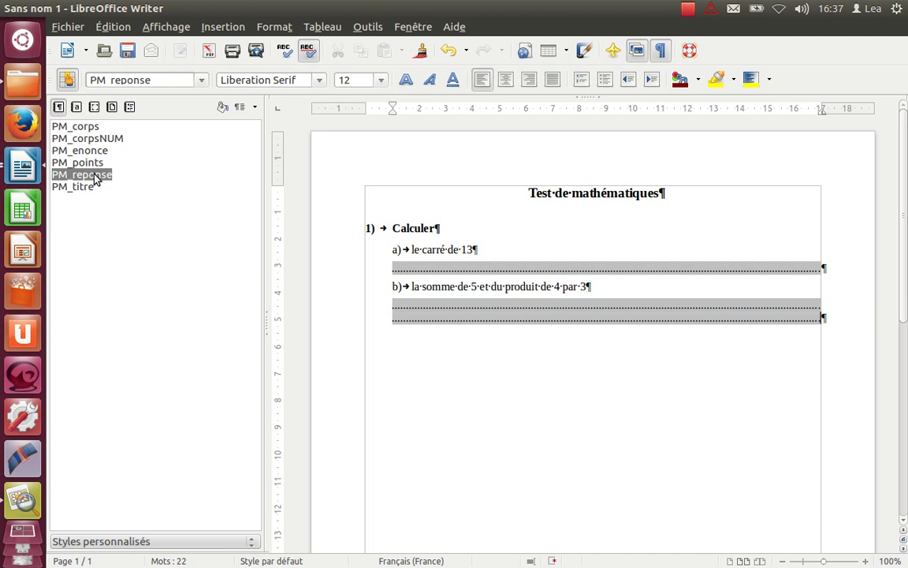
Add a second numbered statement in PM_enonce style reading "cocher l'équation équivalente à x +2=3".
key(Return)
double_click(74, 151)
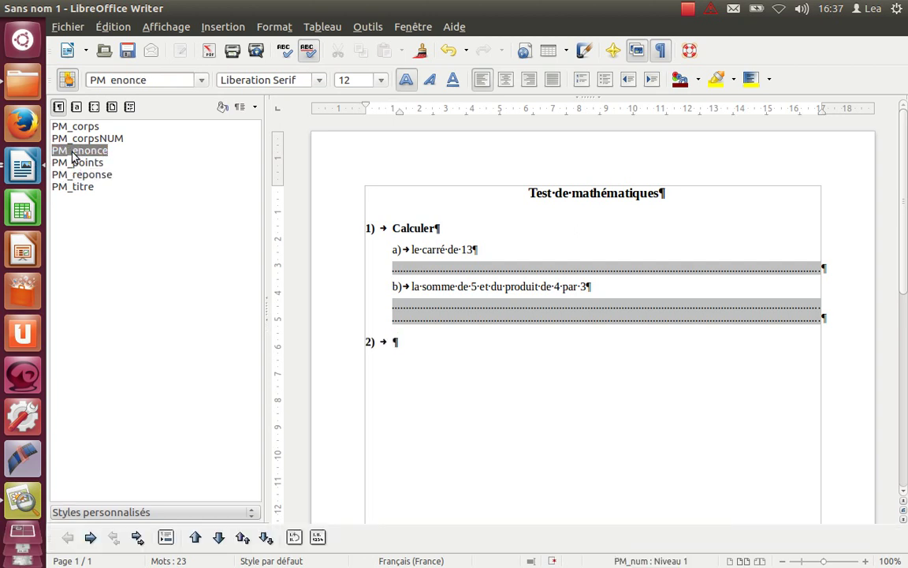
text(cocher l'équation)
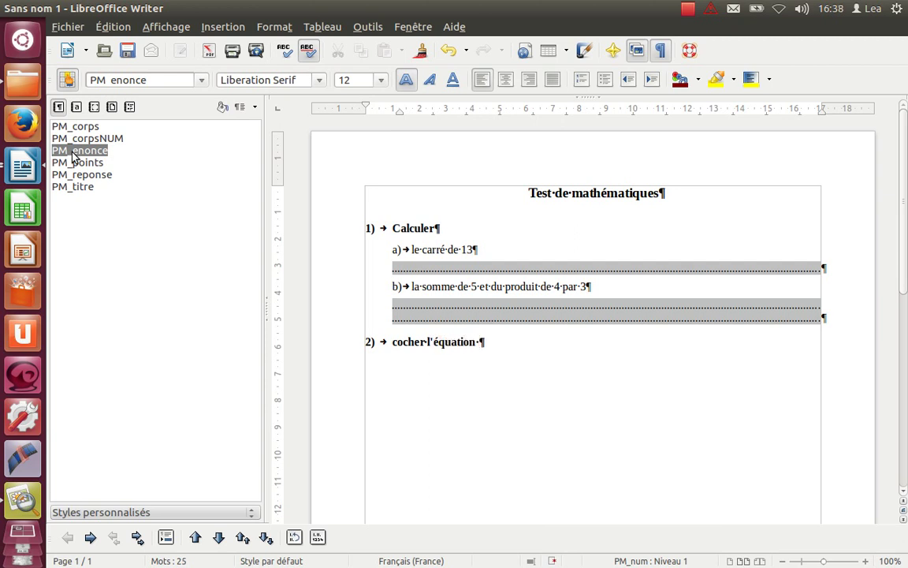
text( équivalente)
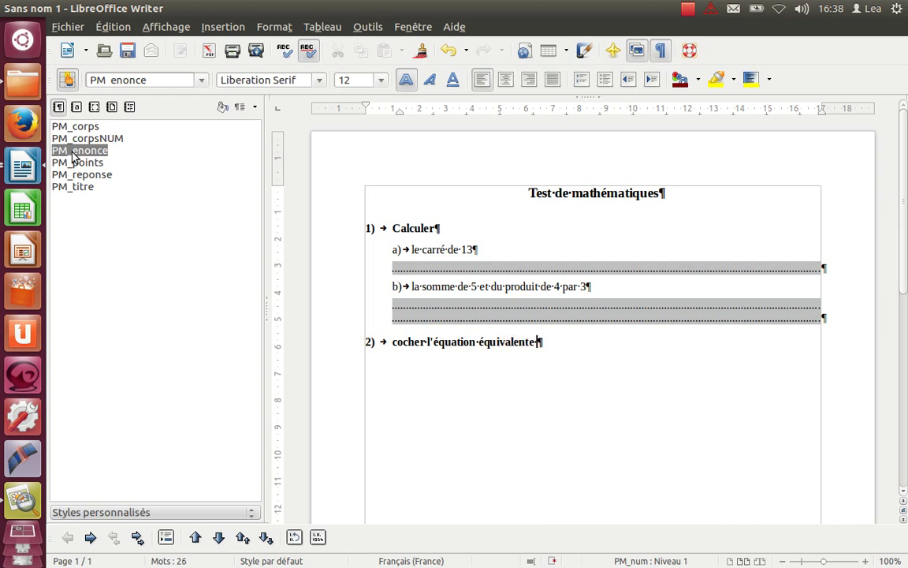
text( à x")
key(BackSpace)
text(+2=3)
List the checkbox options "2x=5", "9-6x=3" and "3=2-x" at the third numbering level under question 2.
key(Return)
key(Tab)
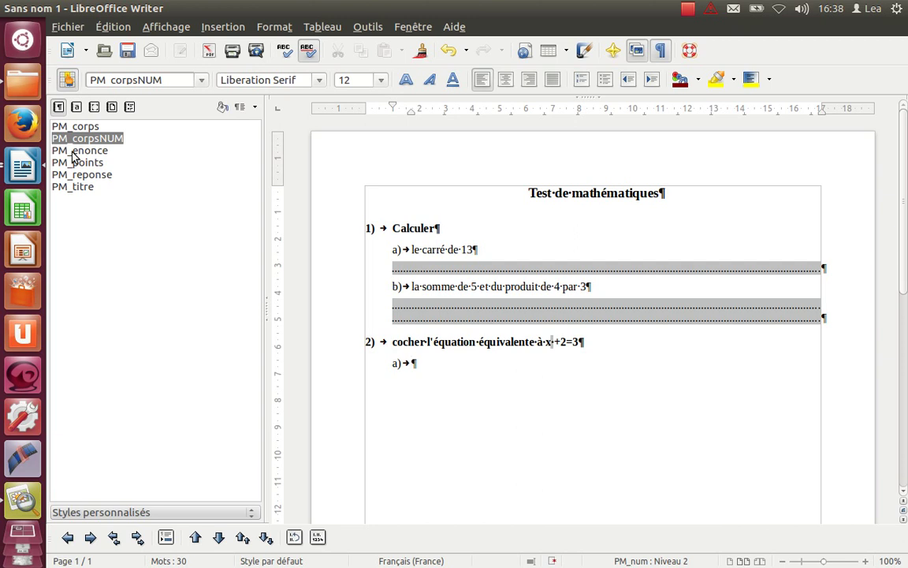
key(Tab)
text(2x=5)
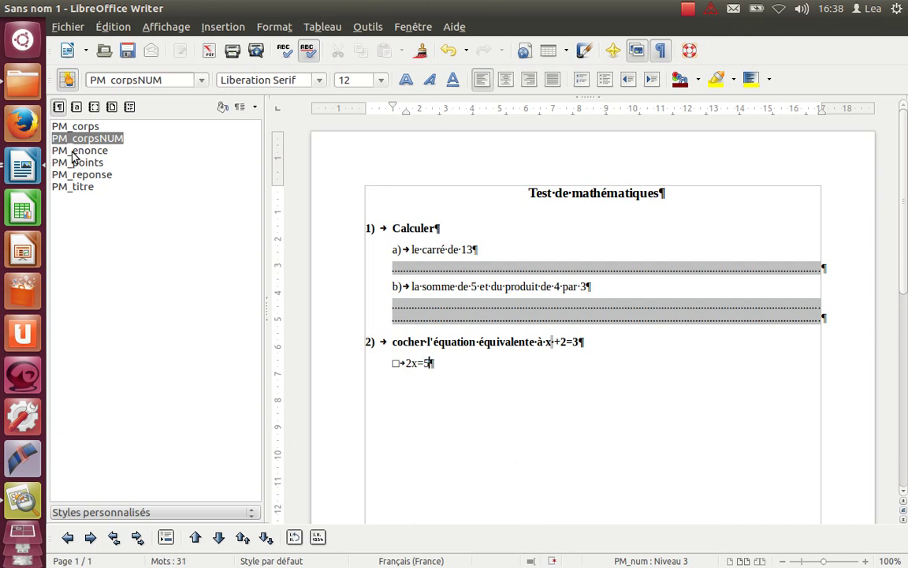
key(Return)
text(9-6x=3)
key(Return)
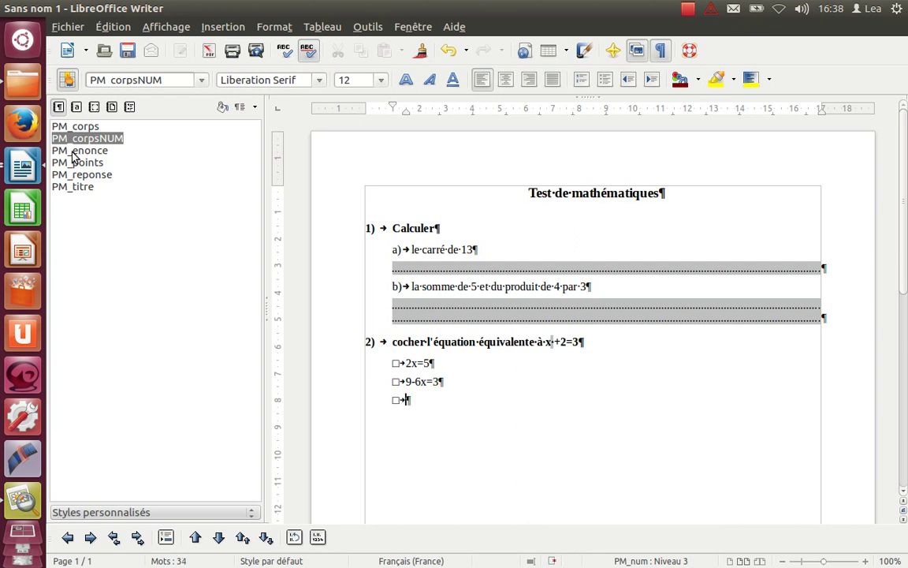
text(3=2-x)
Add a score line reading "/ 3 pts" in PM_points style below question 2's checkbox options.
key(Return)
double_click(79, 163)
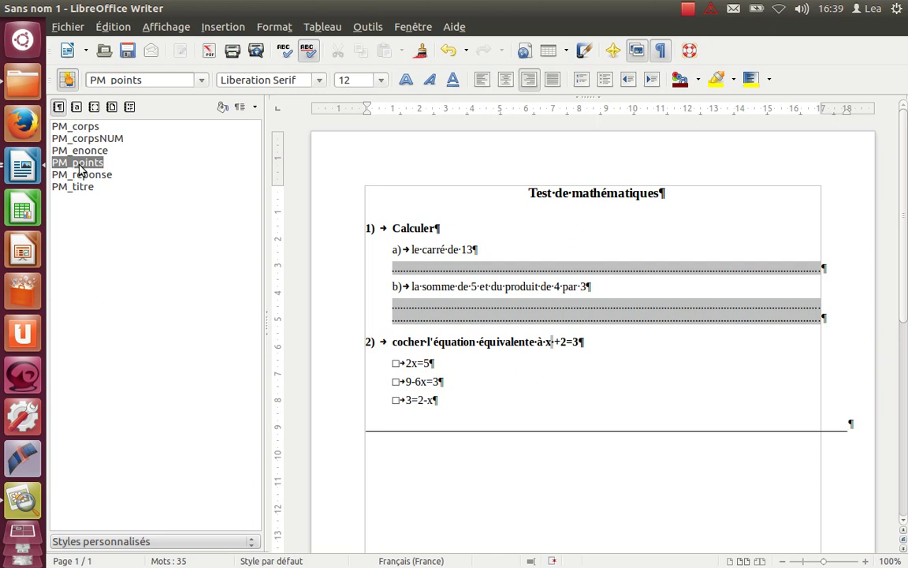
text(3 pts)
key(Left)
key(Left)
key(Left)
key(Left)
key(Left)
key(ctrl+i)
text(/)
Insert a score line reading "/ 4 pts" in PM_points style after the last answer line of question 1.
click(828, 311)
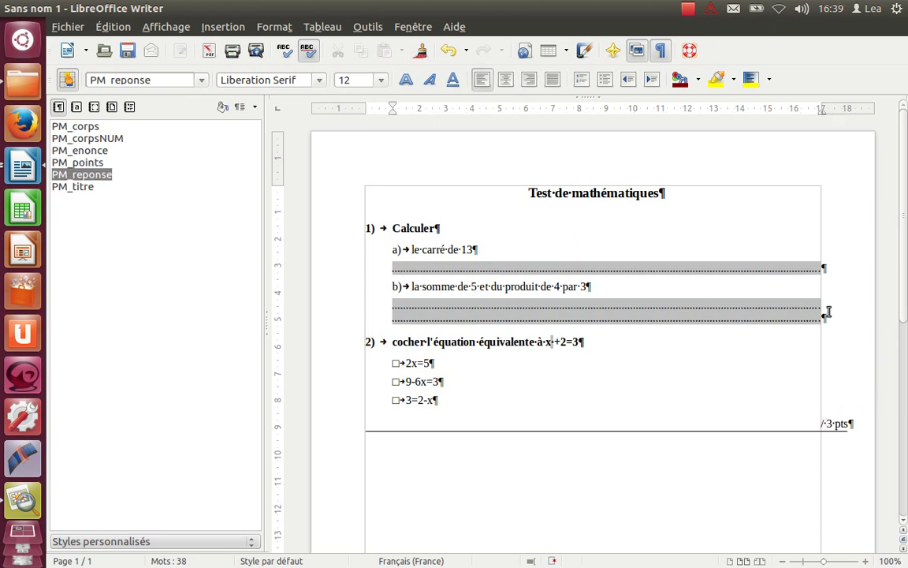
key(Return)
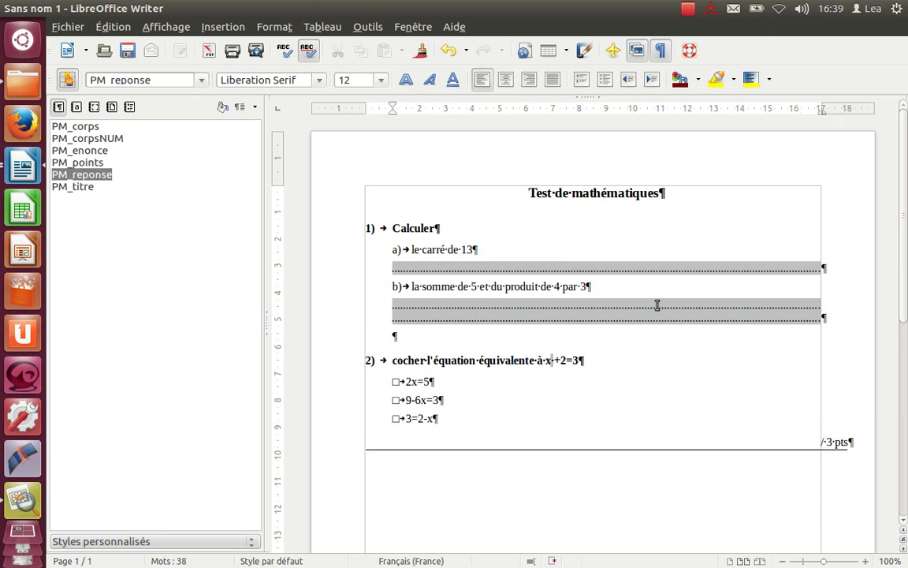
double_click(85, 162)
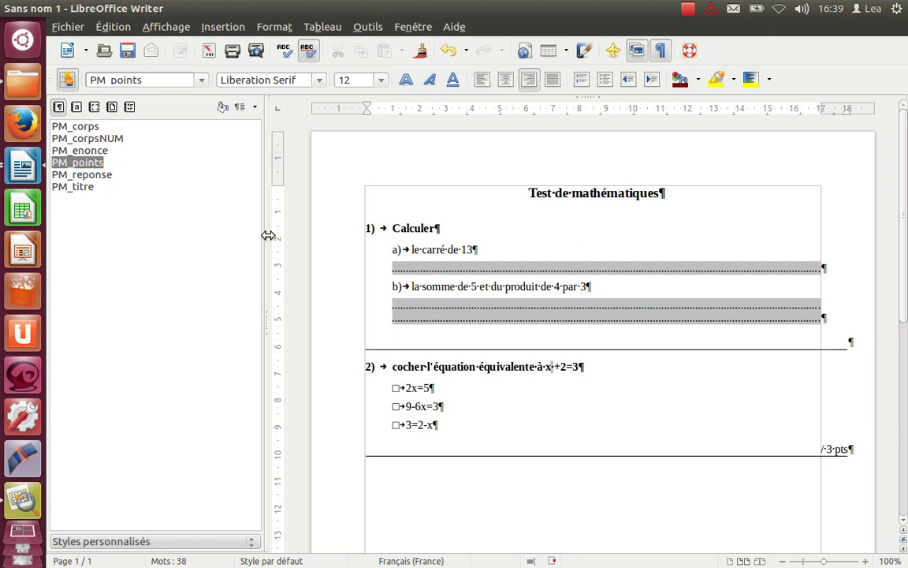
text(/)
text( 3 p)
text(ts)
key(BackSpace)
key(BackSpace)
key(BackSpace)
key(BackSpace)
key(BackSpace)
key(BackSpace)
text(4 pts)
Capitalise the first letter of question 2's statement so that it begins with "Cocher".
click(392, 366)
key(Delete)
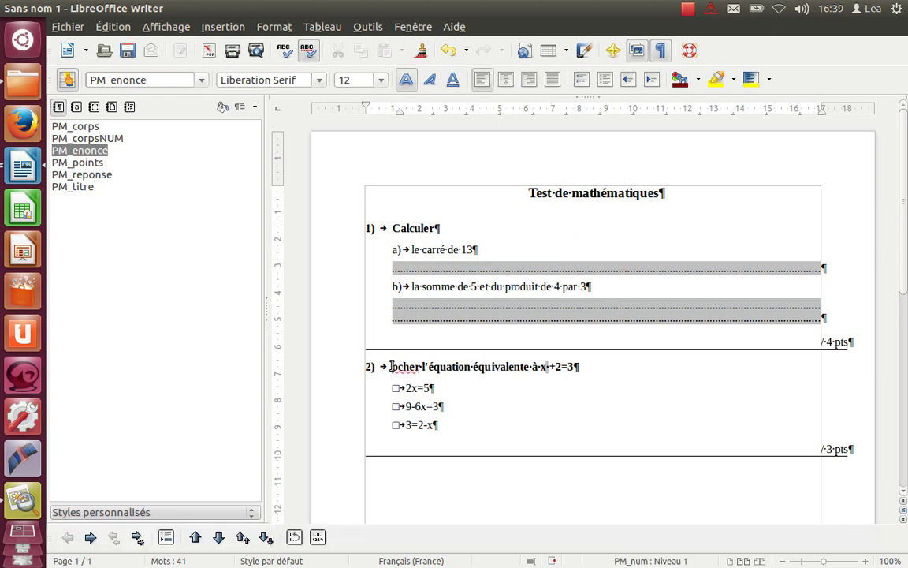
text(C)
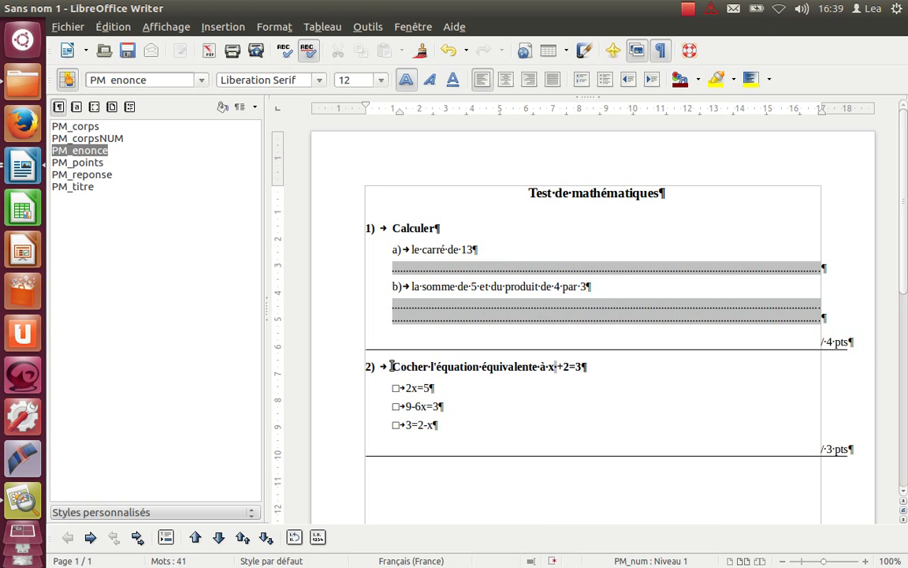
Save the new test document in the PasAPas folder under the name "epreuve-exemple".
click(128, 55)
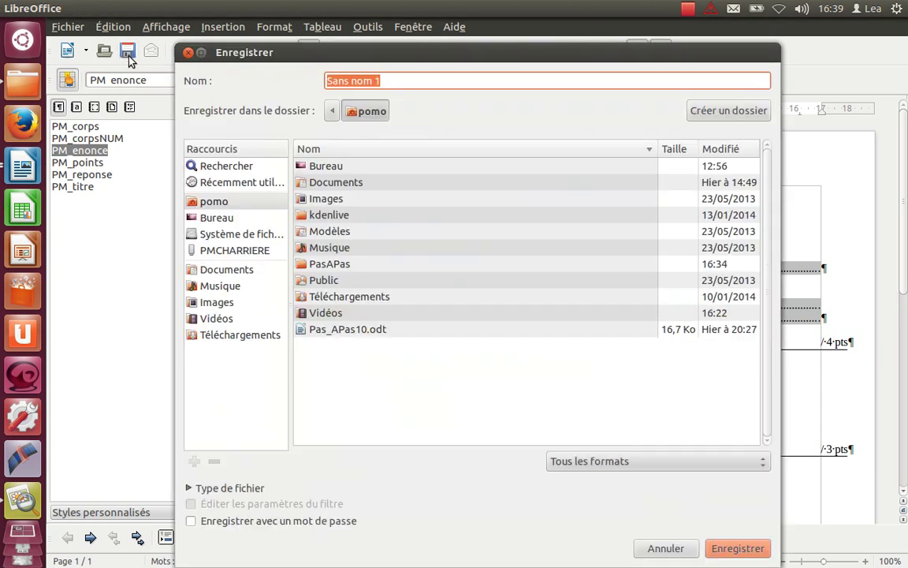
double_click(338, 265)
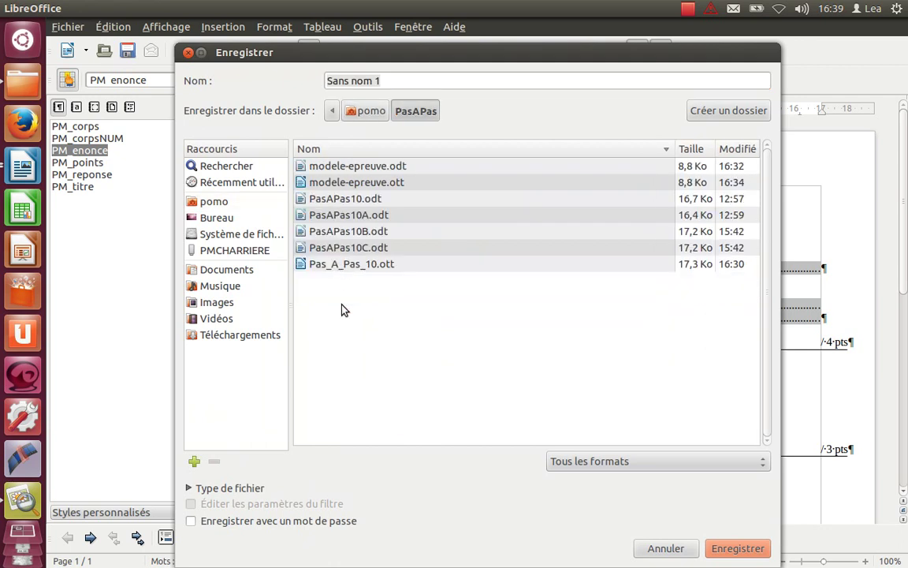
drag(383, 82, 301, 81)
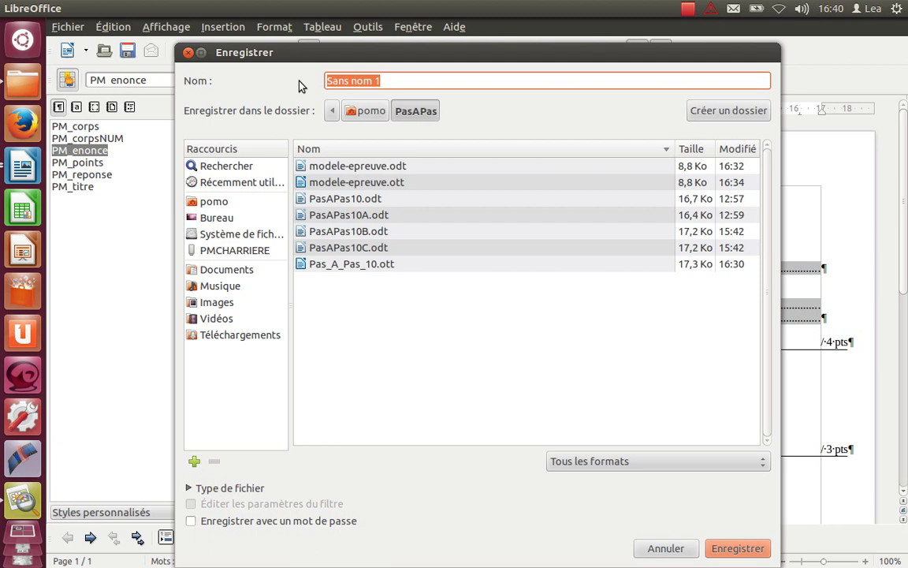
text(epreu)
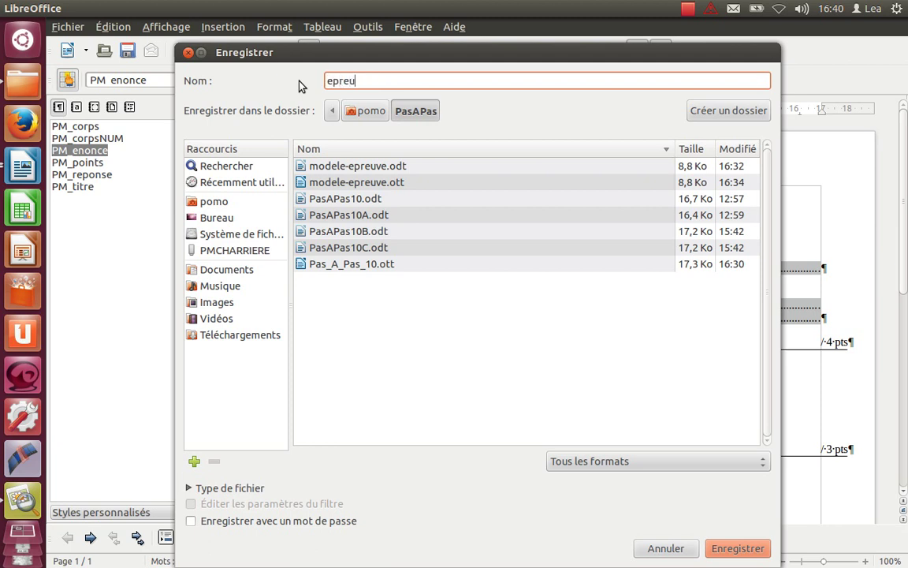
text(ve-exemple)
key(Return)
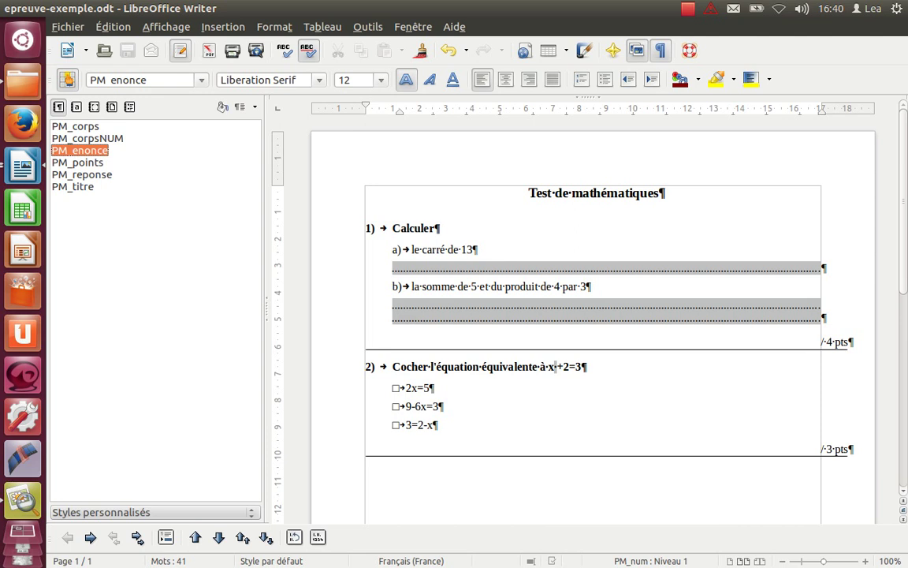
key(alt+Tab)
key(alt+Tab)
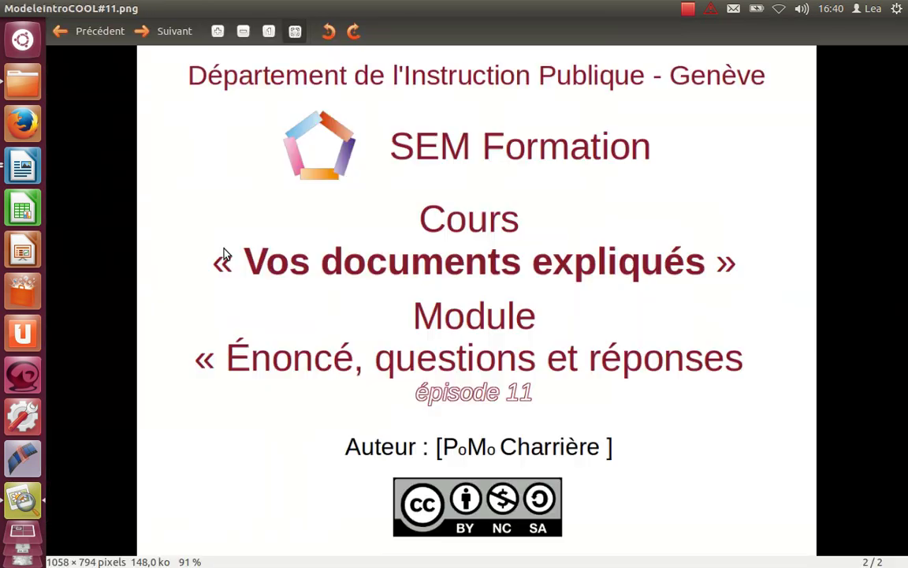